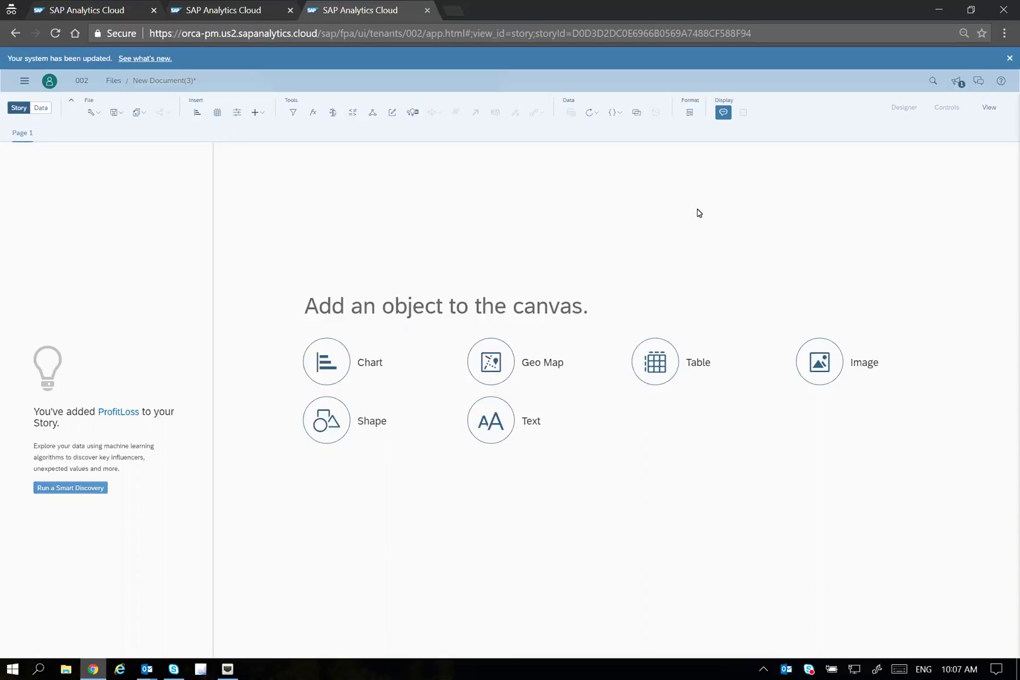
Open Search to Insight and replace the existing query with "what is revenue"
click(932, 82)
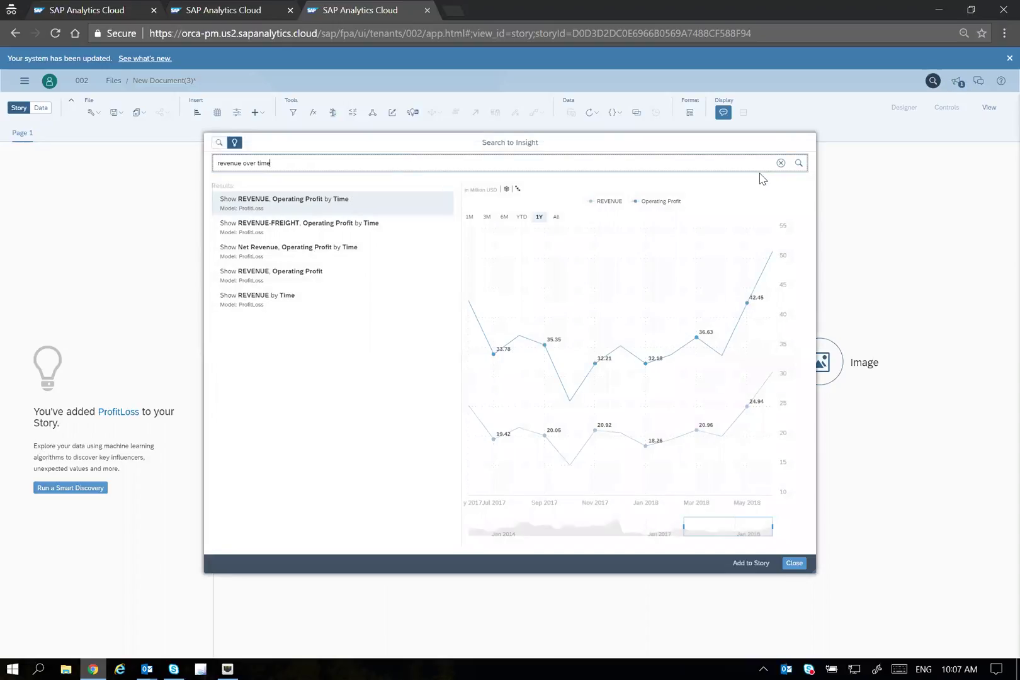
click(780, 163)
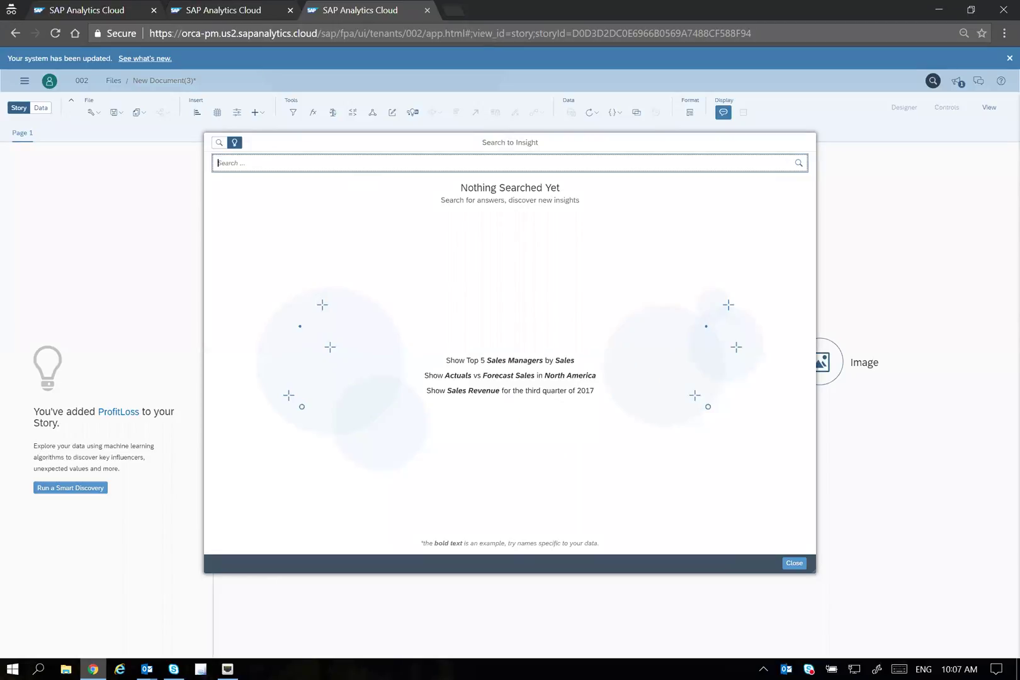
text(what is revenue)
key(Return)
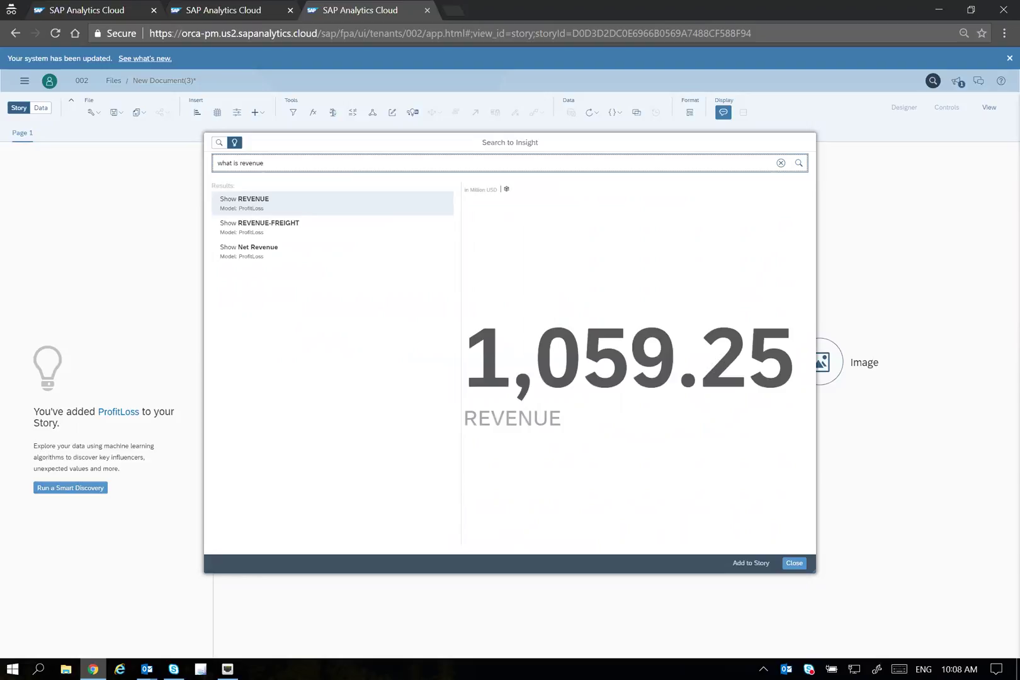
Extend the query to "what is revenue by region" and add the resulting bar chart to the story
text(by region)
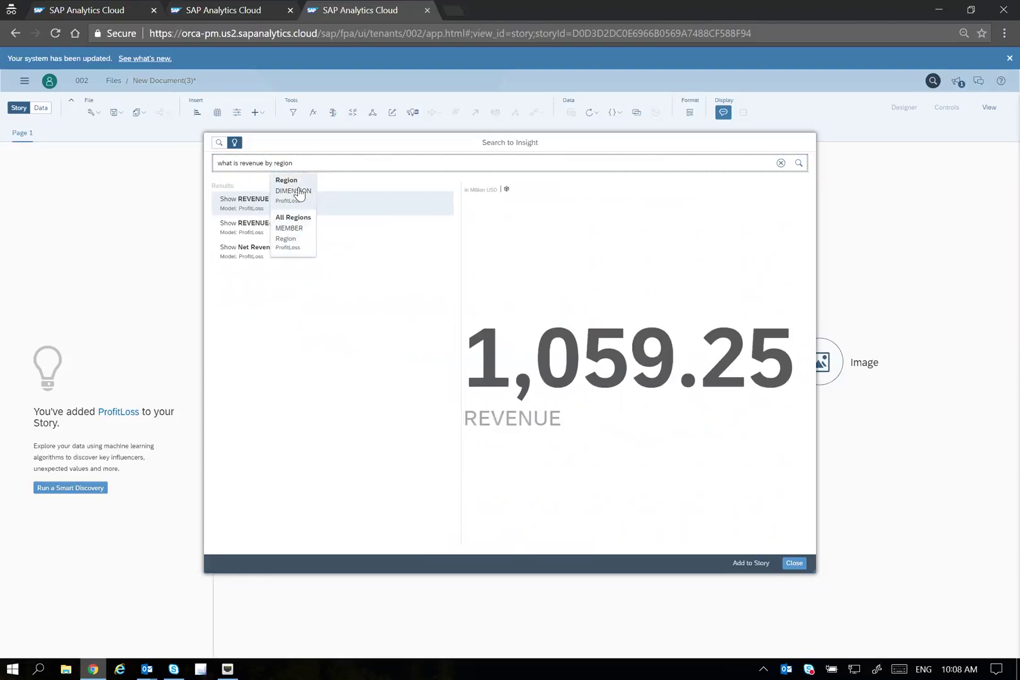
click(299, 193)
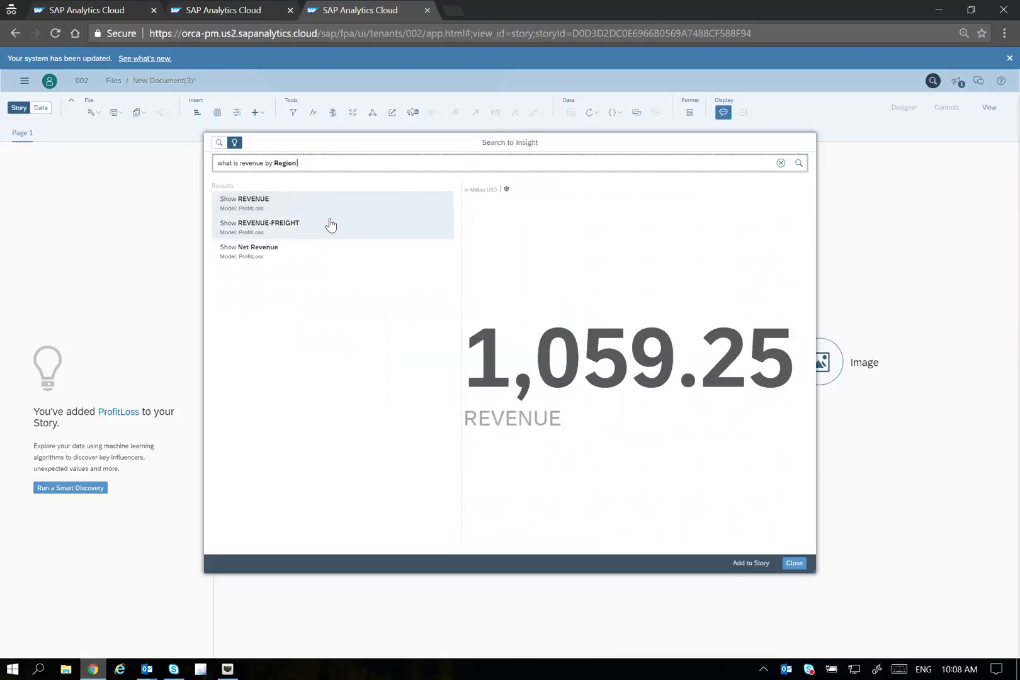
key(BackSpace)
key(BackSpace)
key(BackSpace)
key(BackSpace)
key(BackSpace)
key(BackSpace)
key(BackSpace)
text(region)
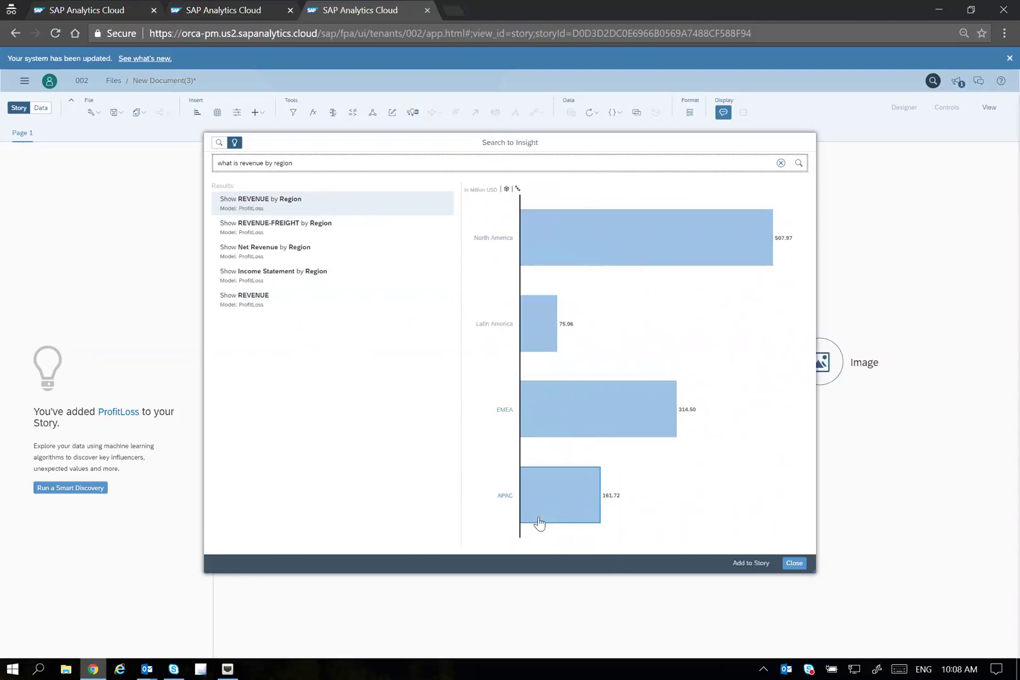
click(749, 564)
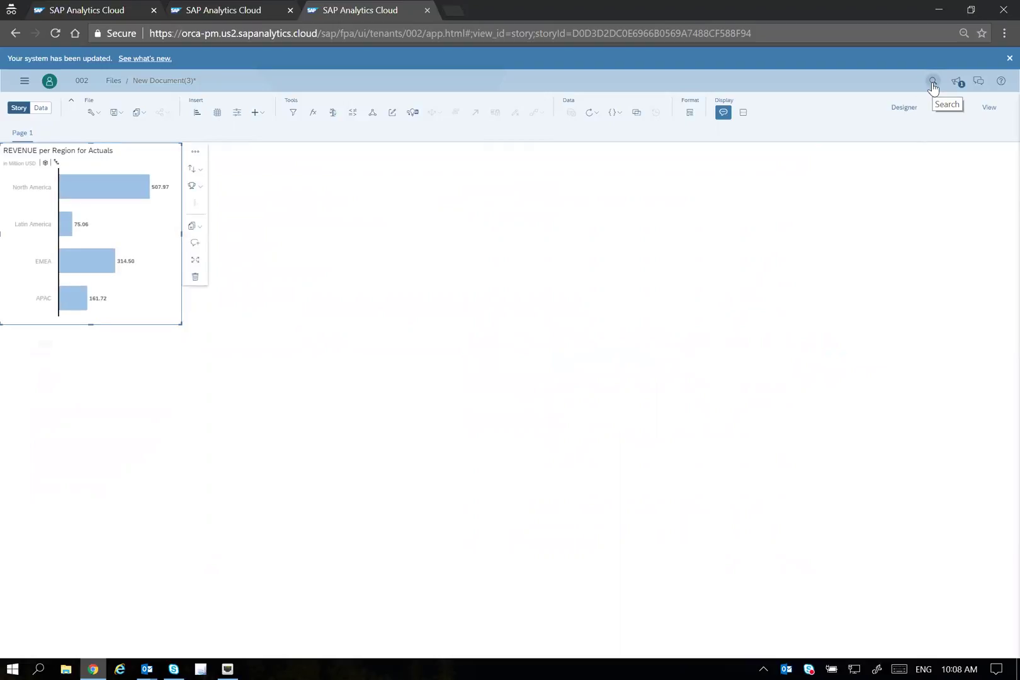
Search for "what is revenue by region actual vs forecast" and examine North America's actual and forecast bars
click(932, 82)
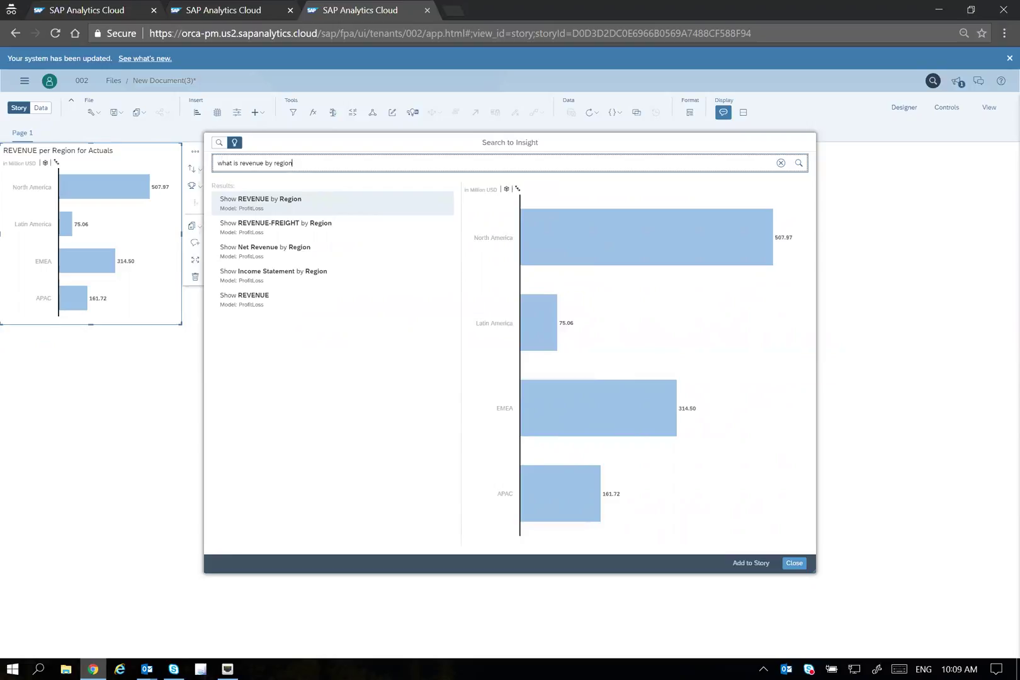
text(actual vs forecast)
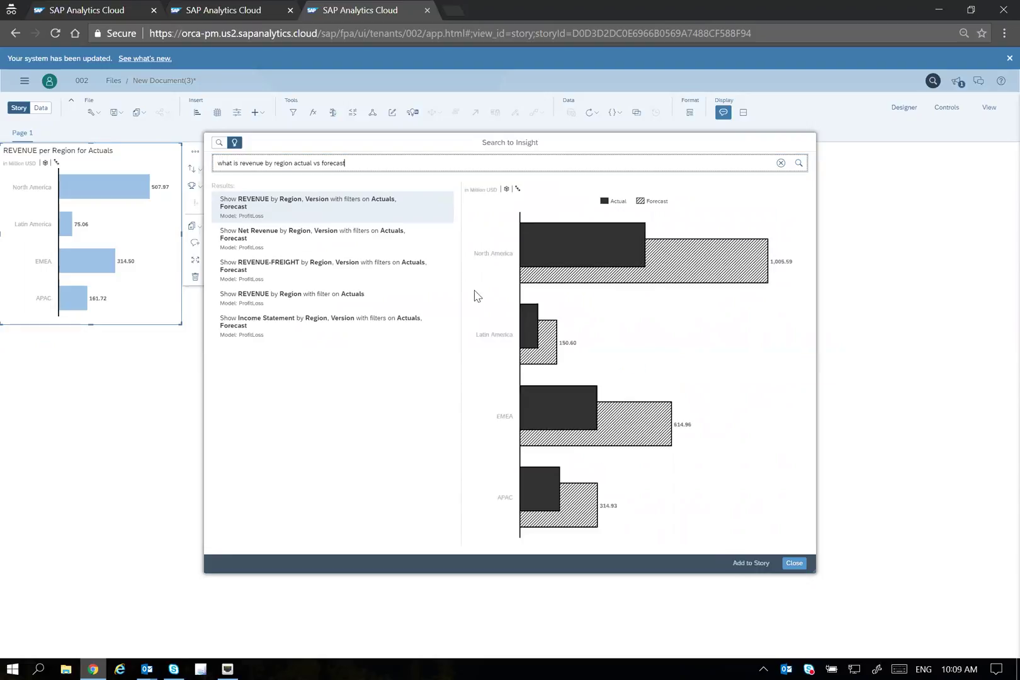
mouse_move(617, 247)
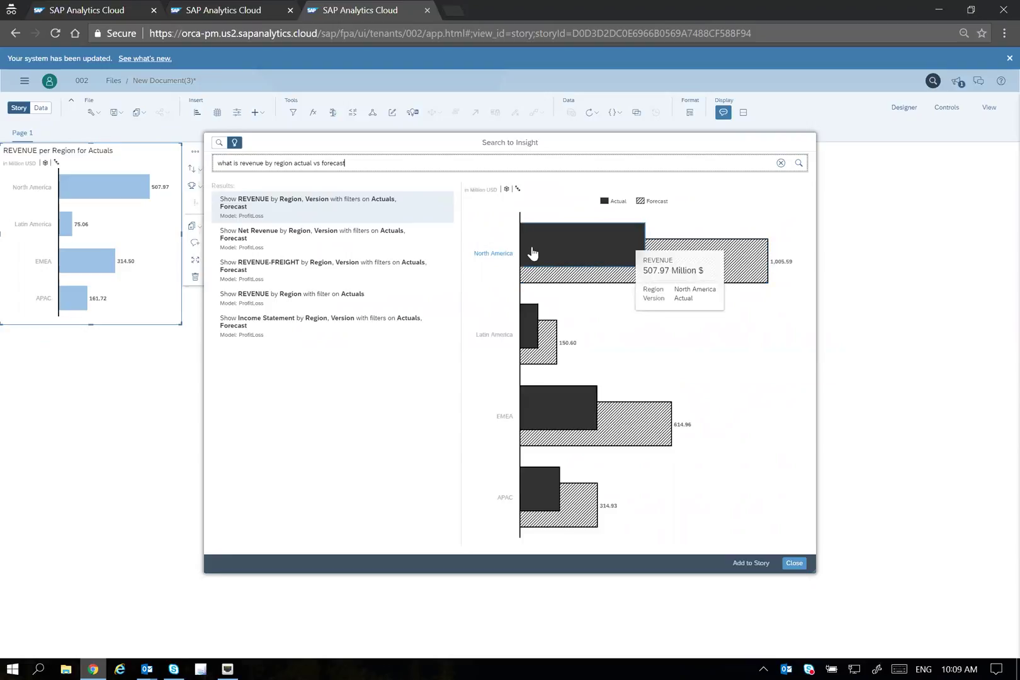
mouse_move(734, 268)
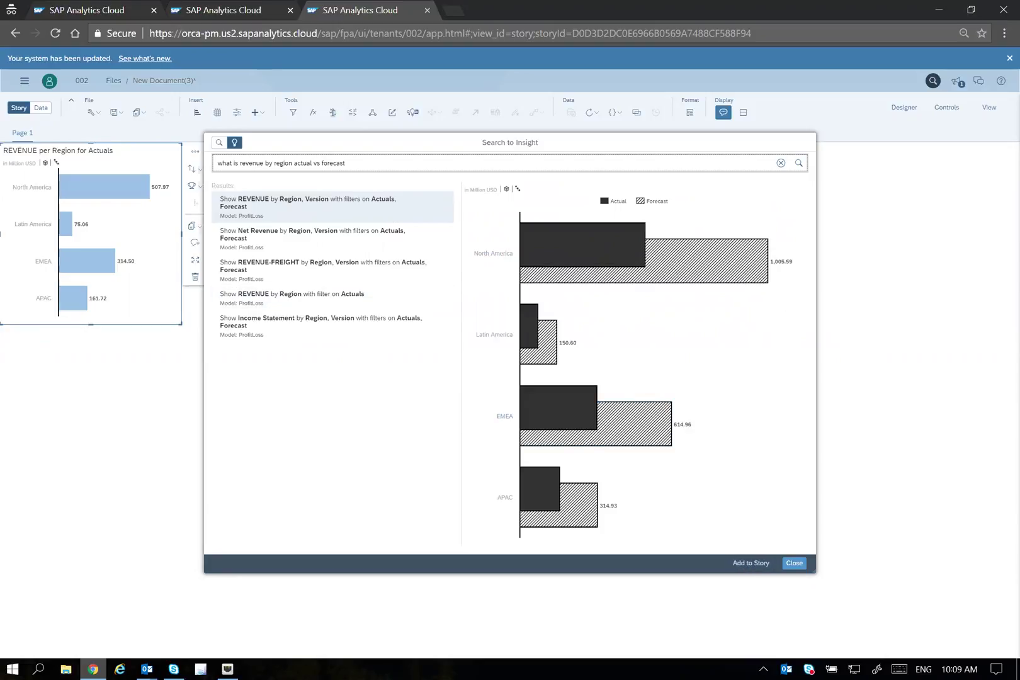
Change the query to "what is revenue over time" and add the resulting time series chart to the story
drag(294, 163, 489, 178)
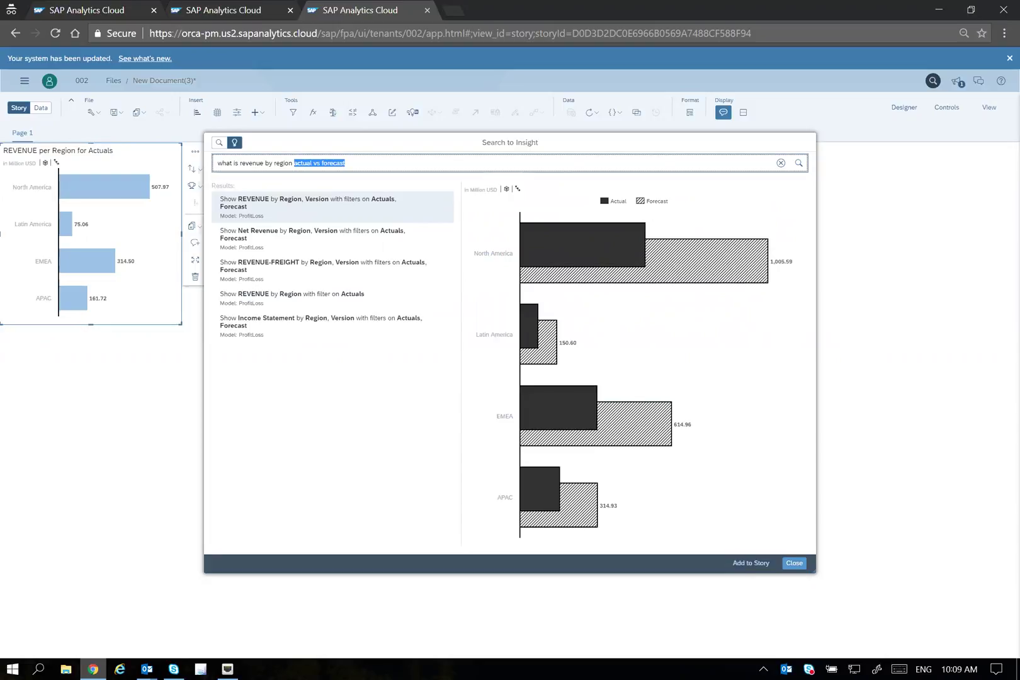
text(over time)
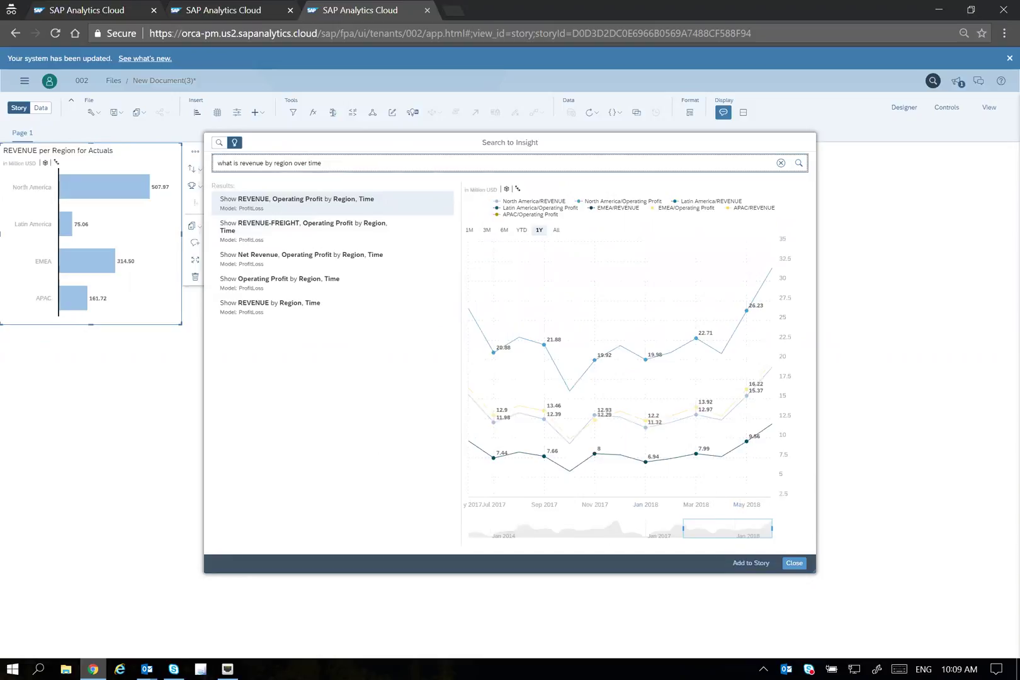
drag(292, 163, 265, 163)
key(BackSpace)
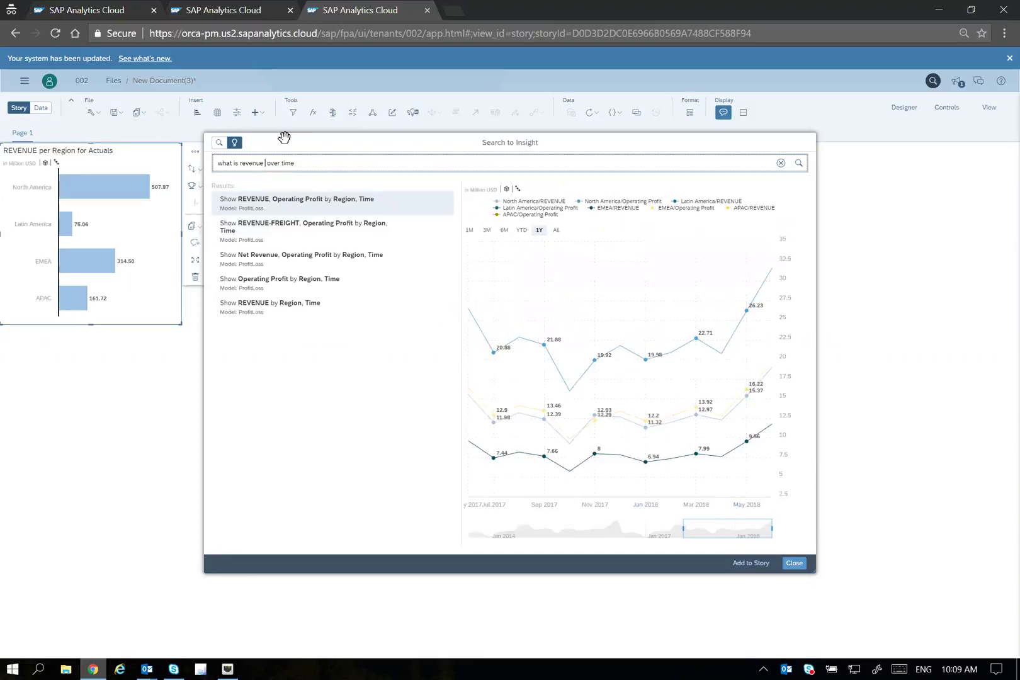
click(751, 565)
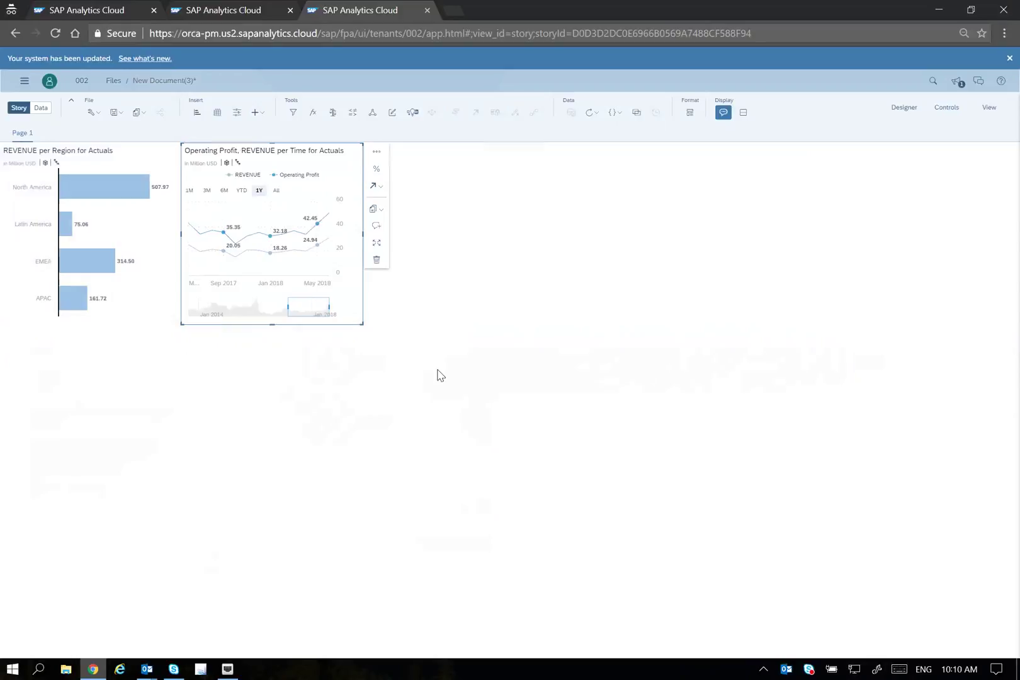
Widen the Operating Profit and REVENUE time chart to about three times its width and add an Automatic Forecast
drag(363, 328, 753, 343)
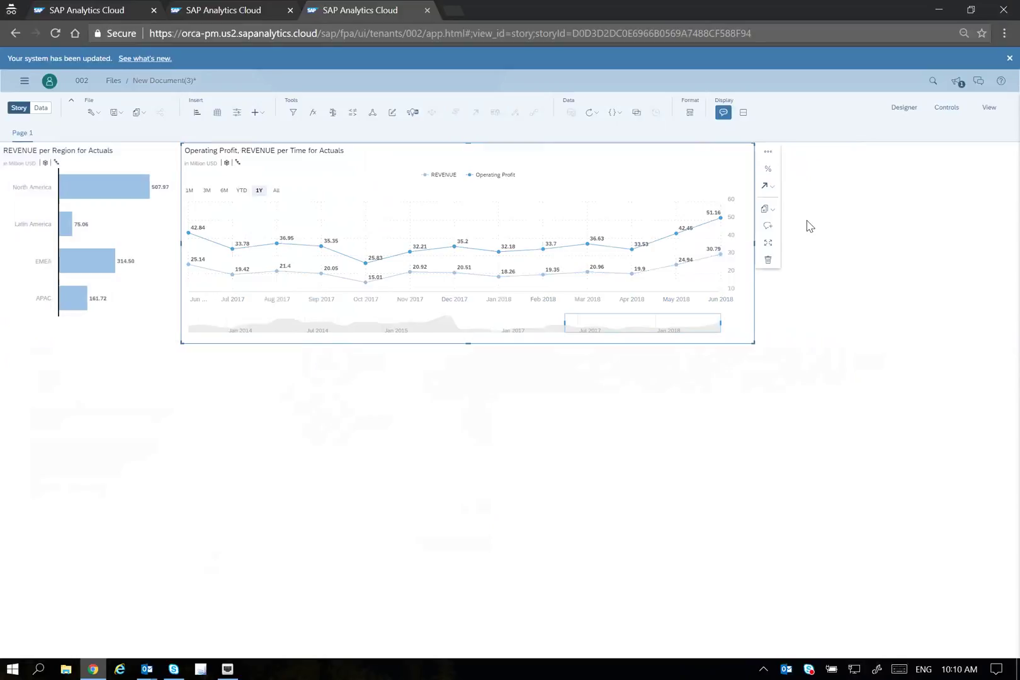
click(766, 187)
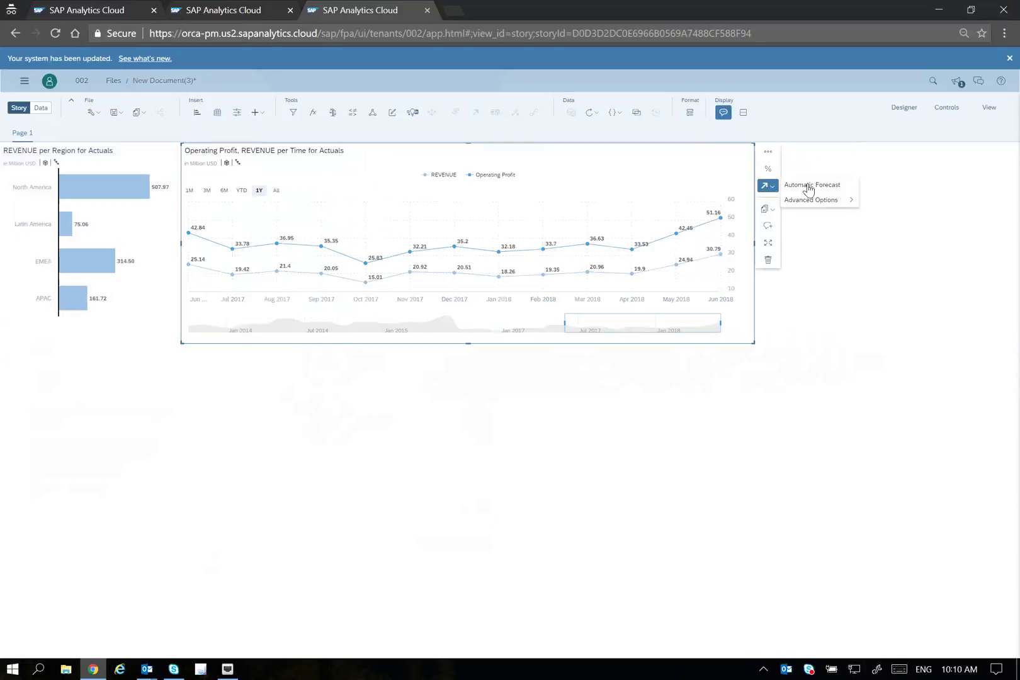
click(842, 189)
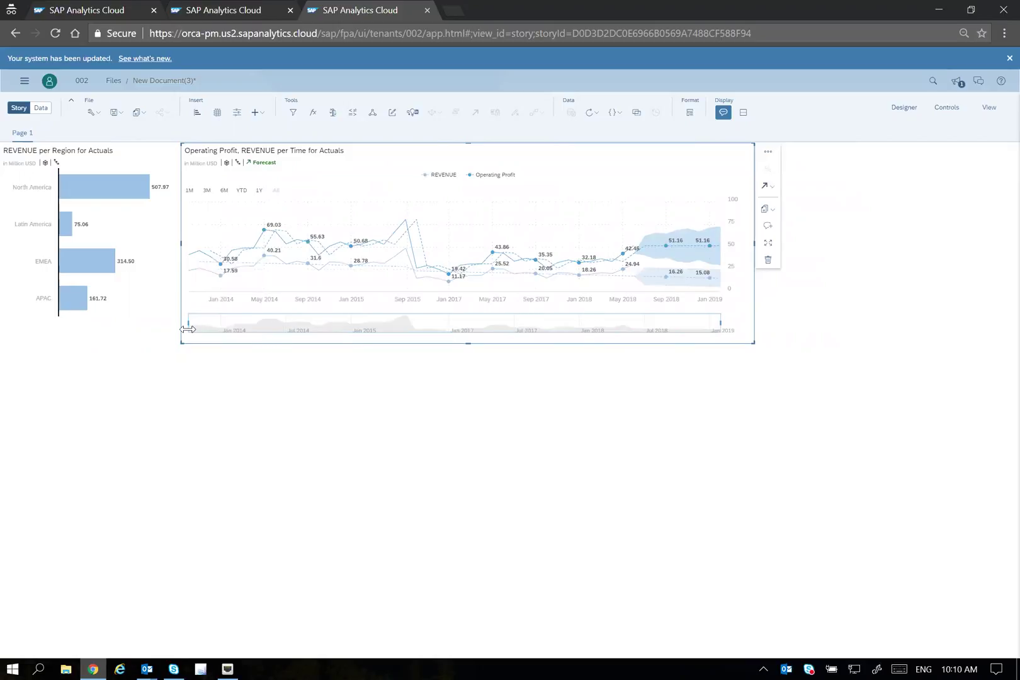
Narrow the time chart's range to about May 2018 to Feb 2019 and examine the forecast values
drag(188, 329, 620, 322)
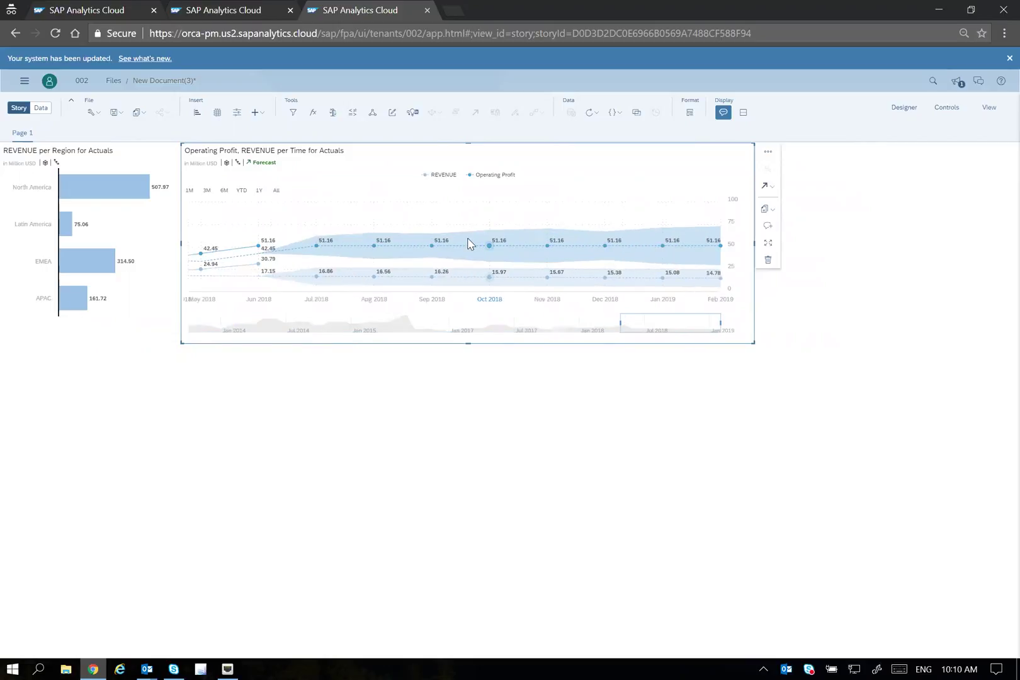
mouse_move(720, 246)
mouse_move(379, 250)
Add Smart Insights to the Operating Profit and REVENUE time chart and open the insight's details
click(768, 151)
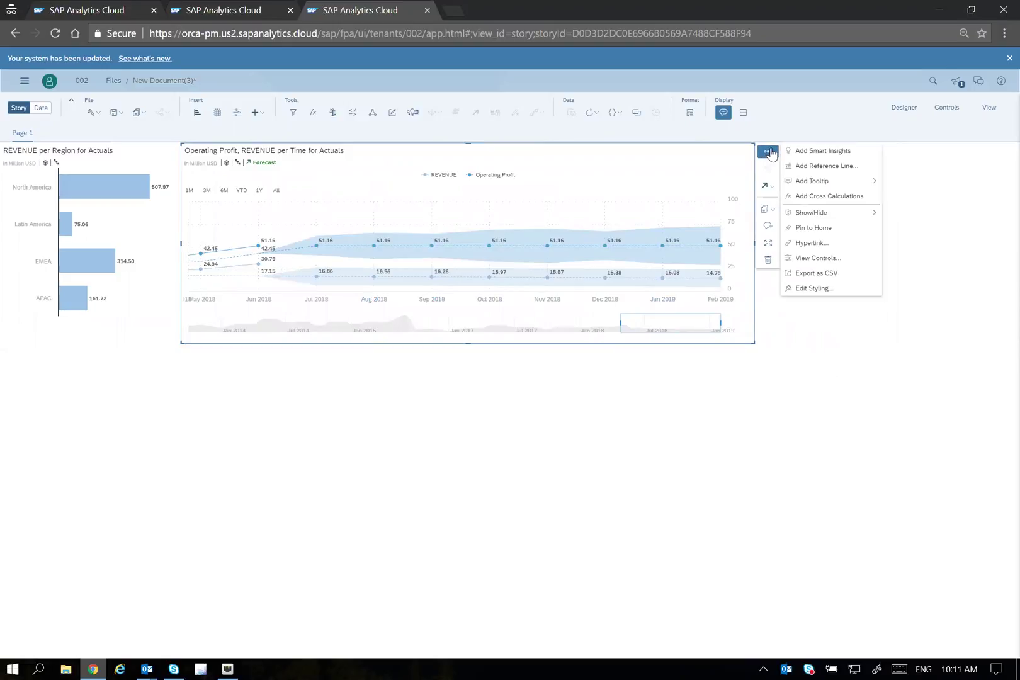
click(853, 152)
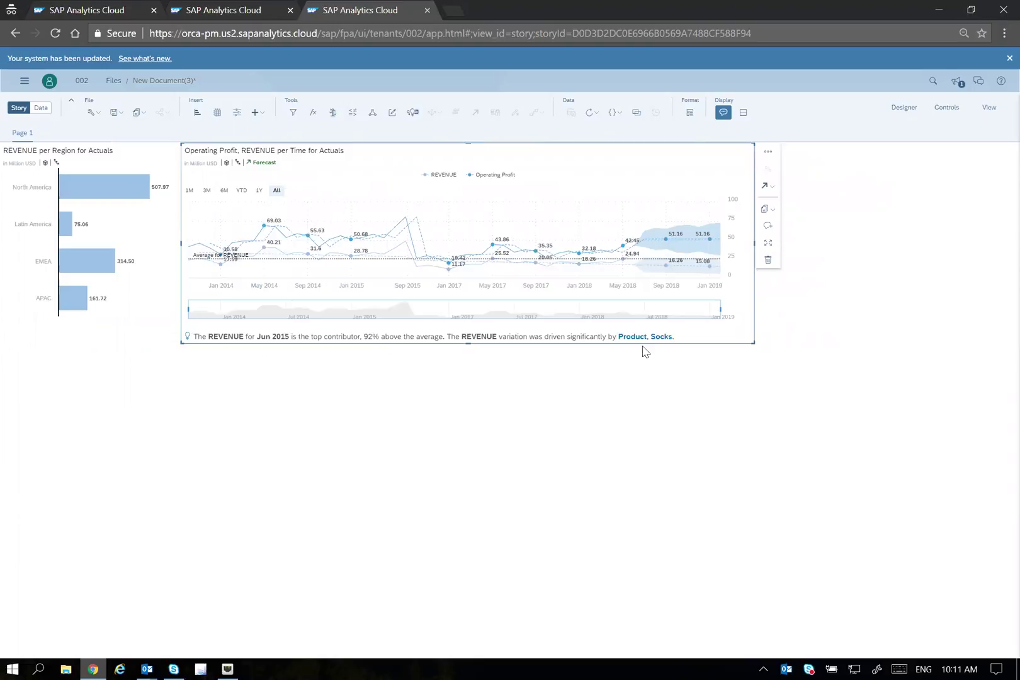
click(188, 338)
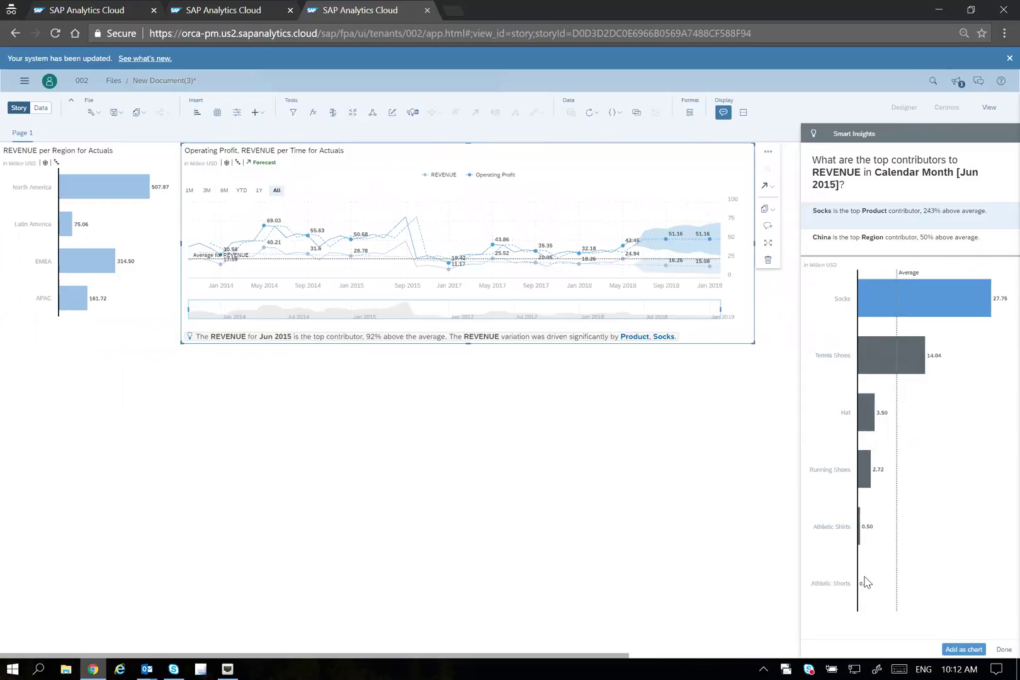
Select the insight on China as top Region contributor and add it to the story as a chart
mouse_move(901, 425)
click(834, 244)
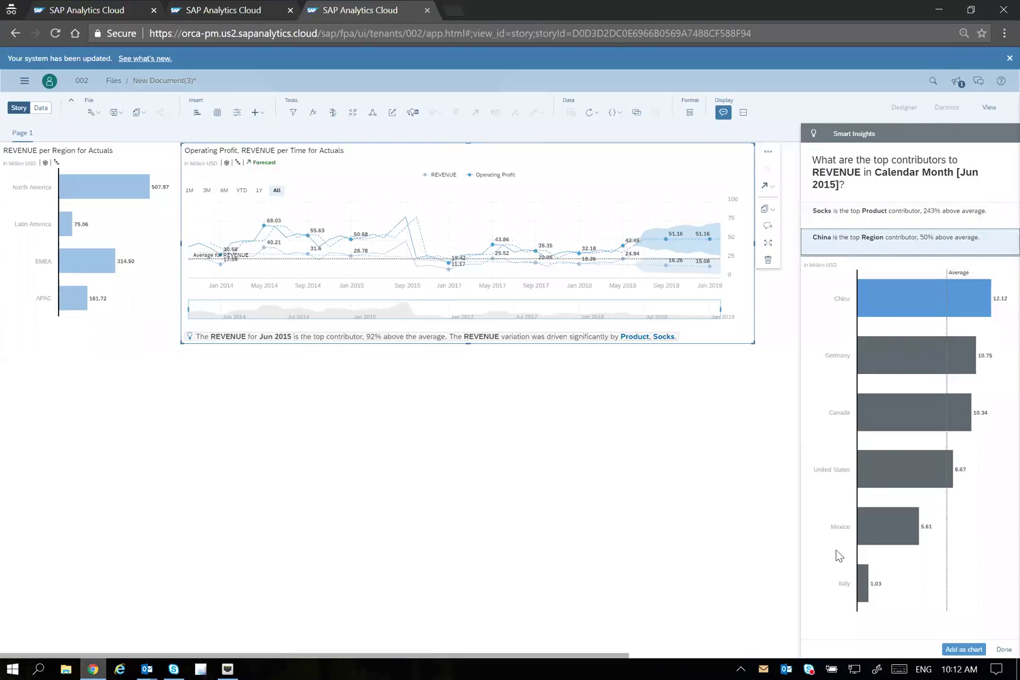
click(962, 650)
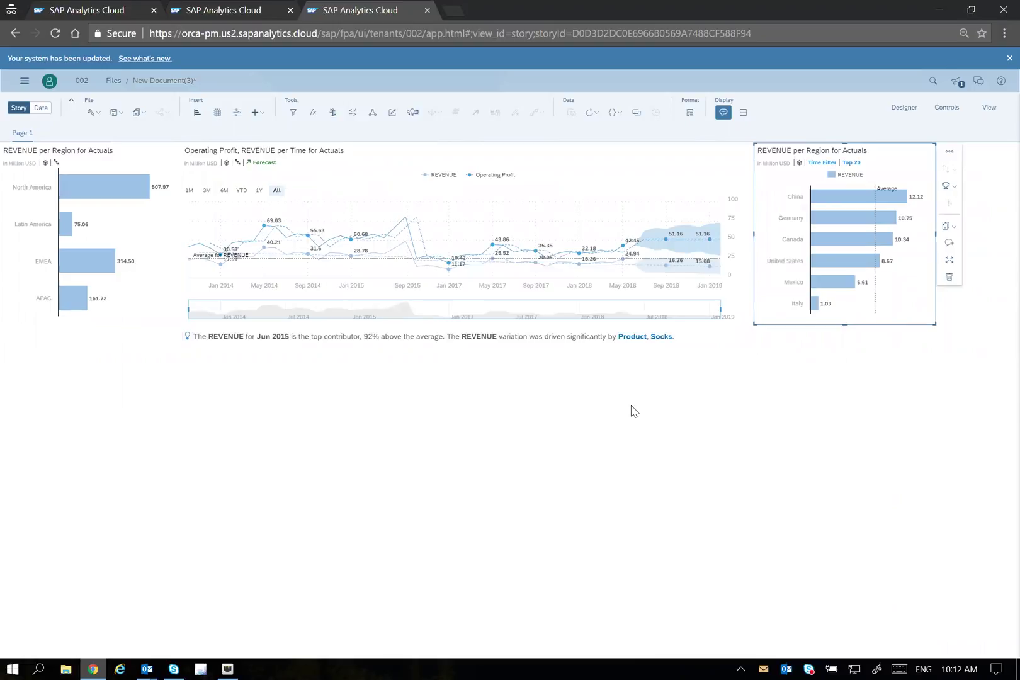
Create a new story, leaving the current one without saving its changes
click(26, 82)
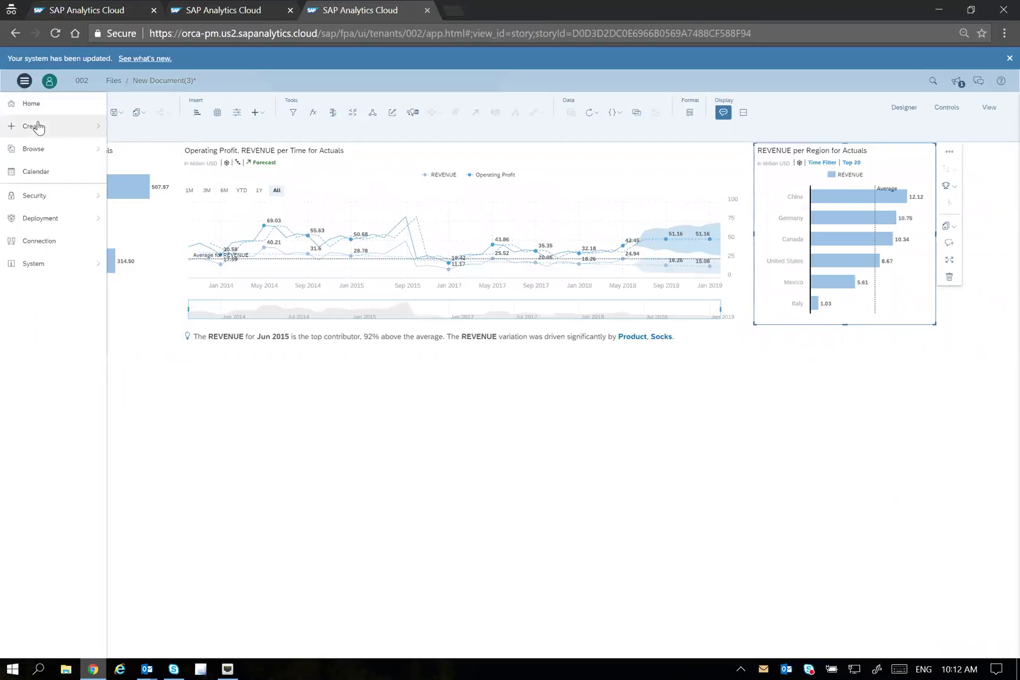
mouse_move(38, 128)
click(175, 130)
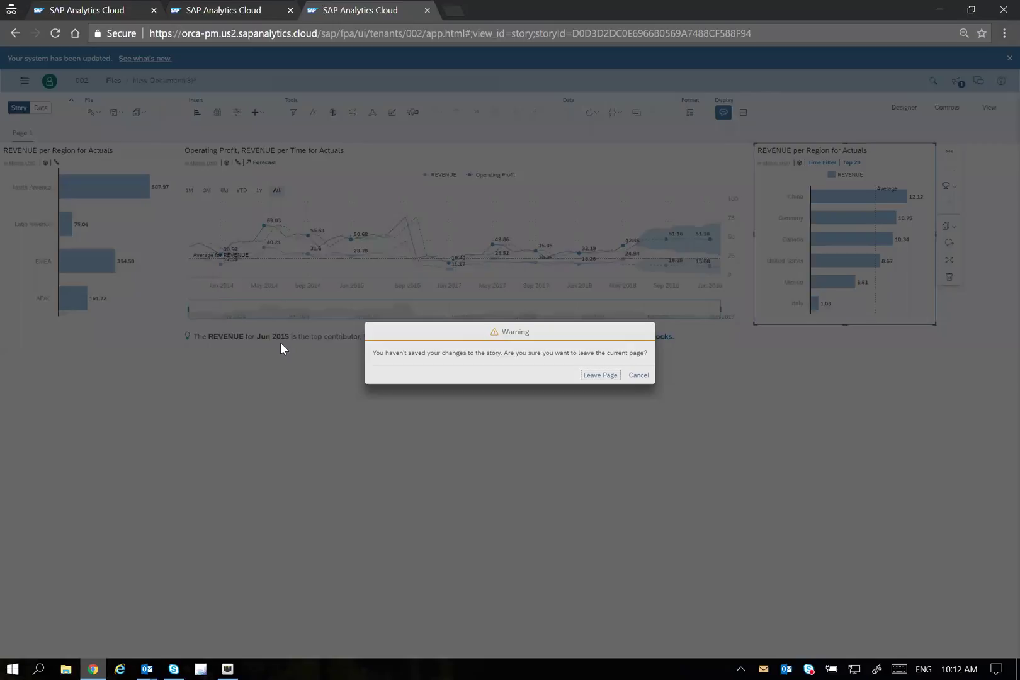
click(595, 376)
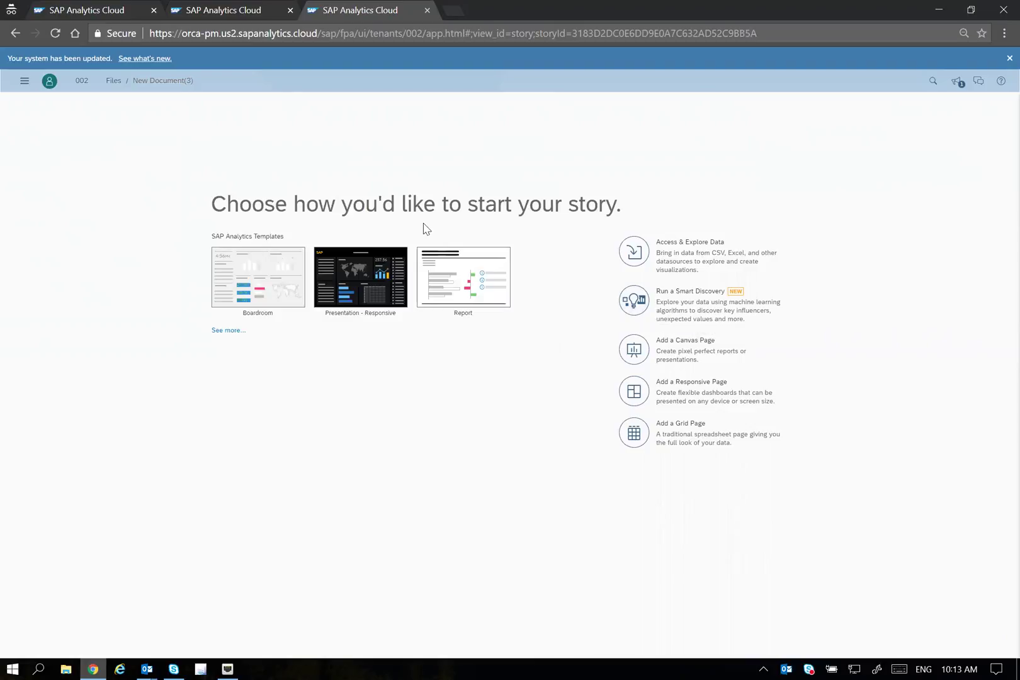
Start a Smart Discovery with the existing model SalesDemoData_2018 as its data source
click(637, 309)
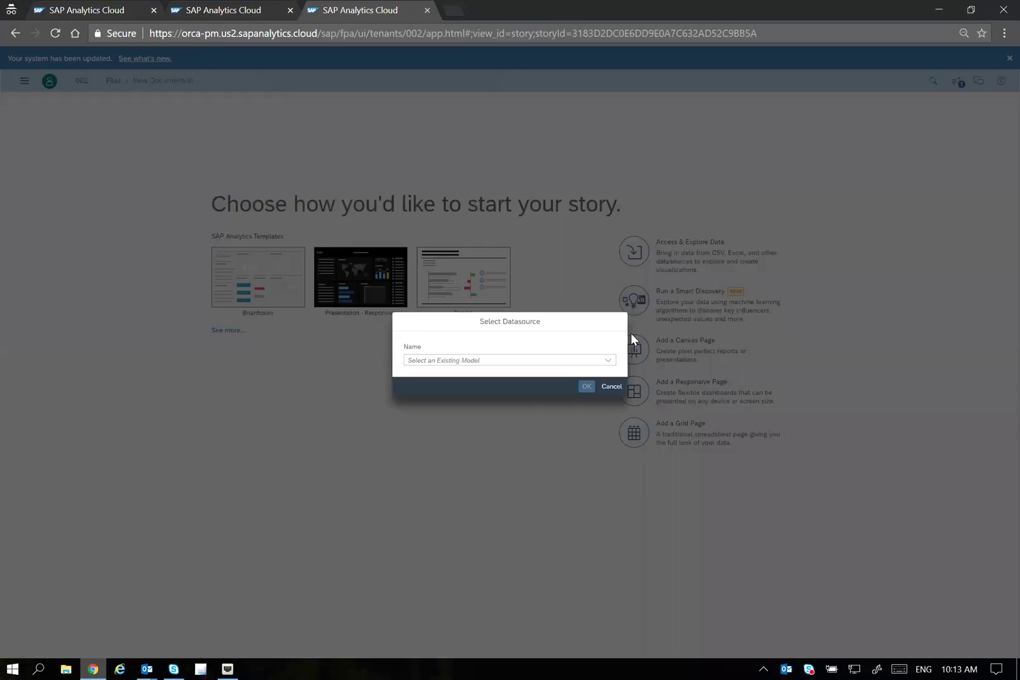
click(607, 359)
text(sales)
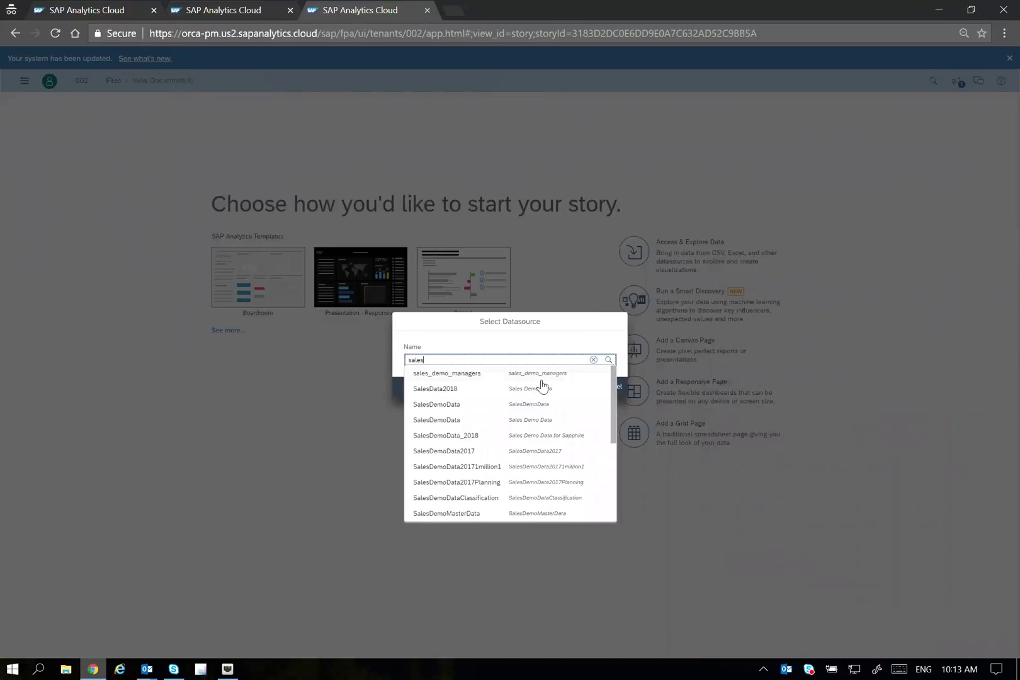
click(527, 436)
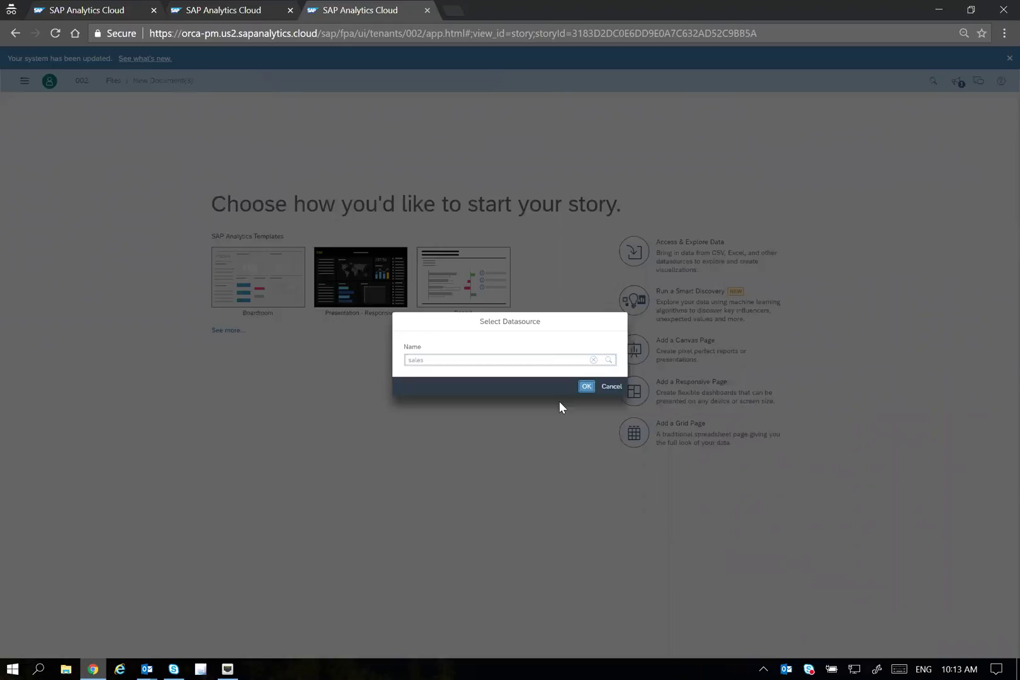
click(586, 387)
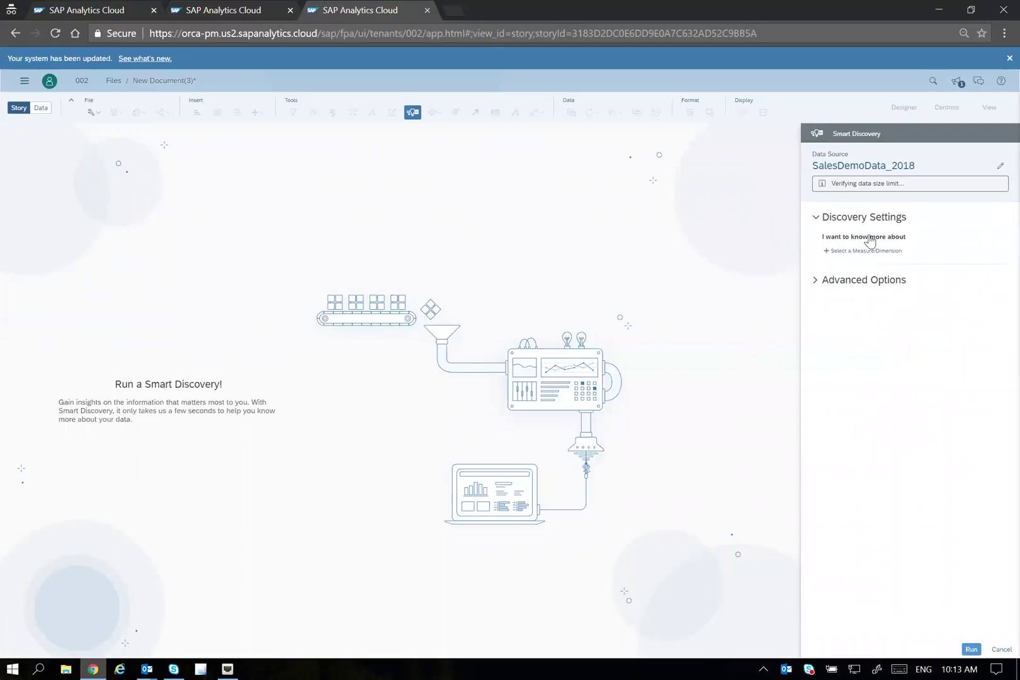
Choose Customer Segment as the discovery dimension, with SMB and Enterprise as target group and Fortune500 as baseline group
click(857, 228)
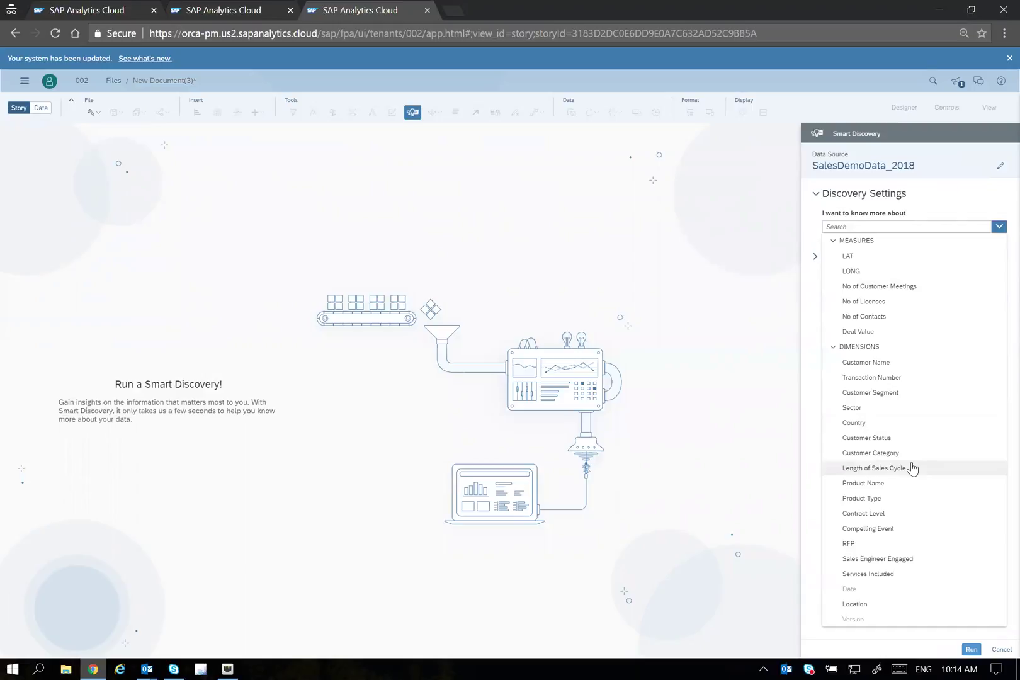
click(885, 393)
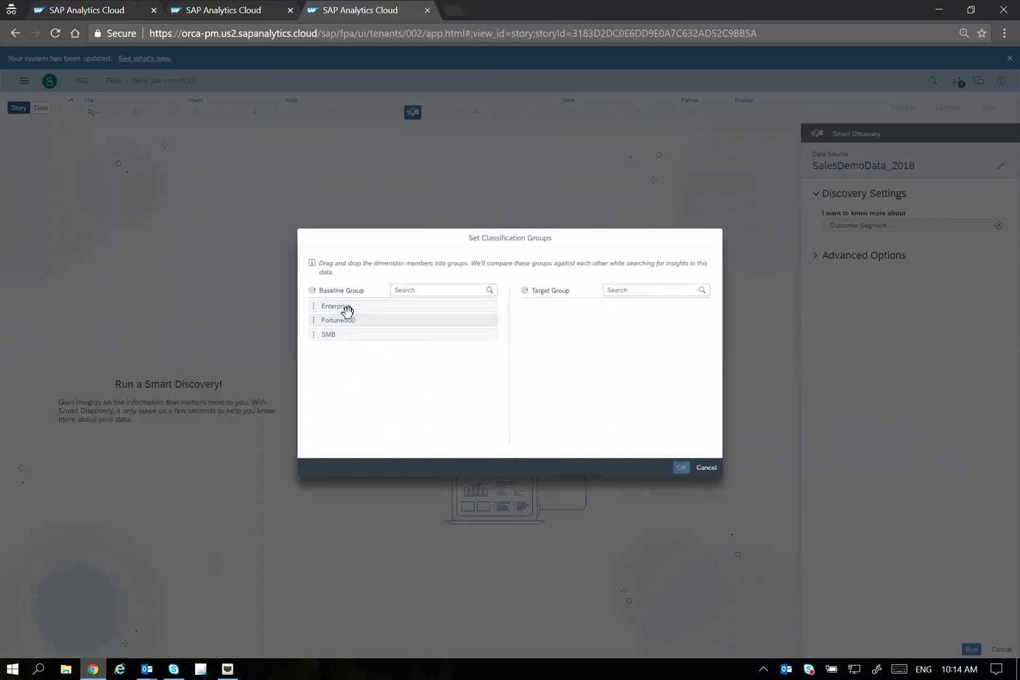
drag(343, 335, 636, 346)
drag(349, 300, 554, 345)
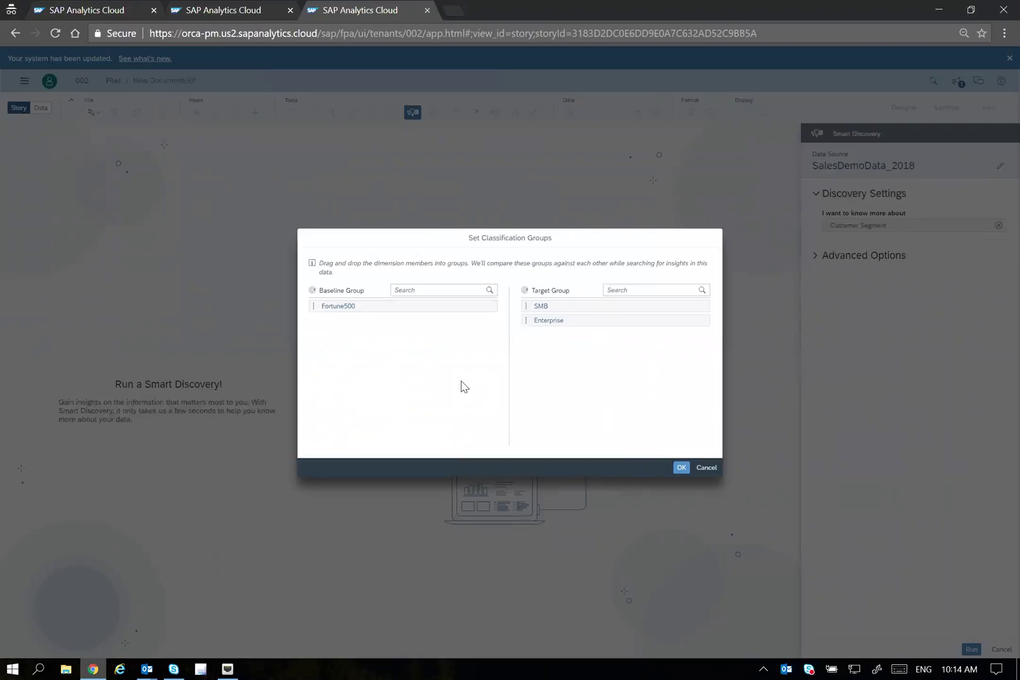
click(679, 470)
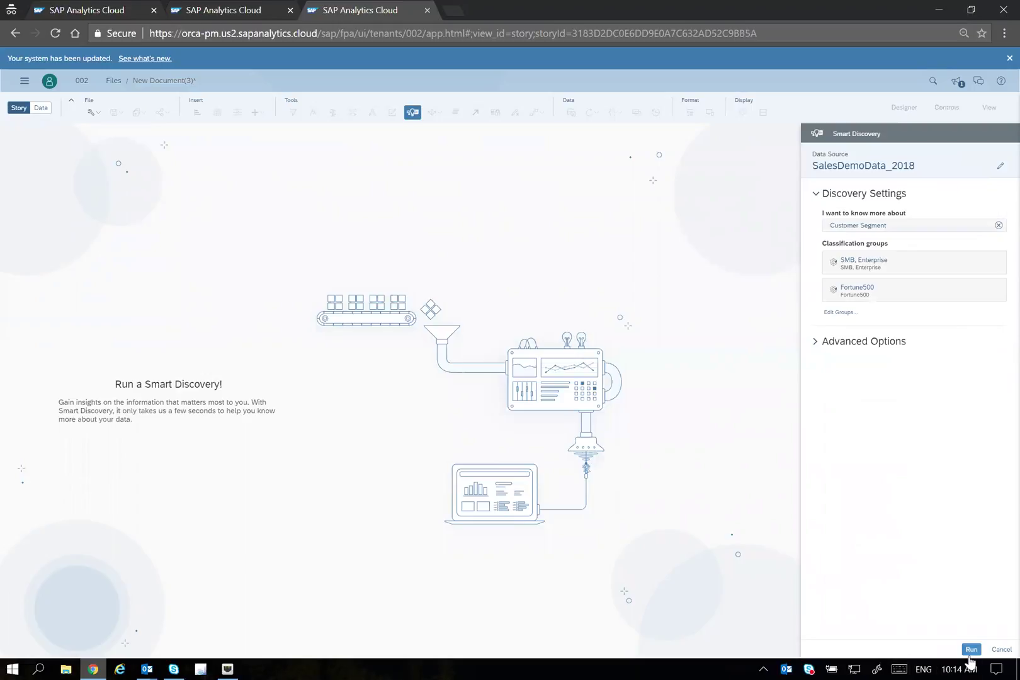
Run the Smart Discovery and switch the Overview page's measure to Deal Value, reviewing its trend forecast
click(969, 652)
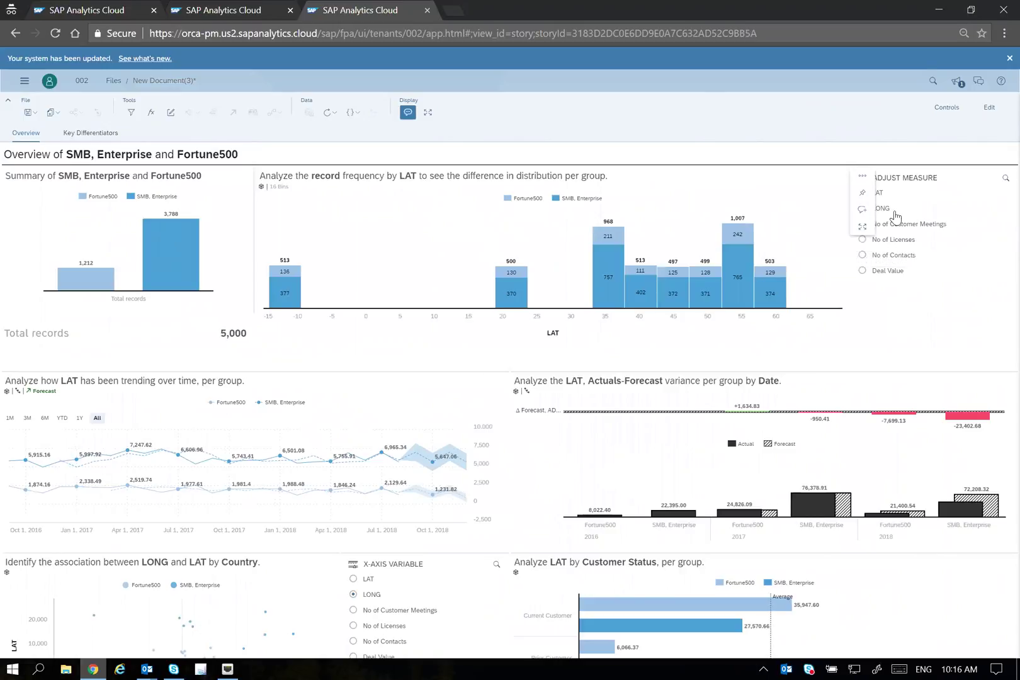
click(862, 270)
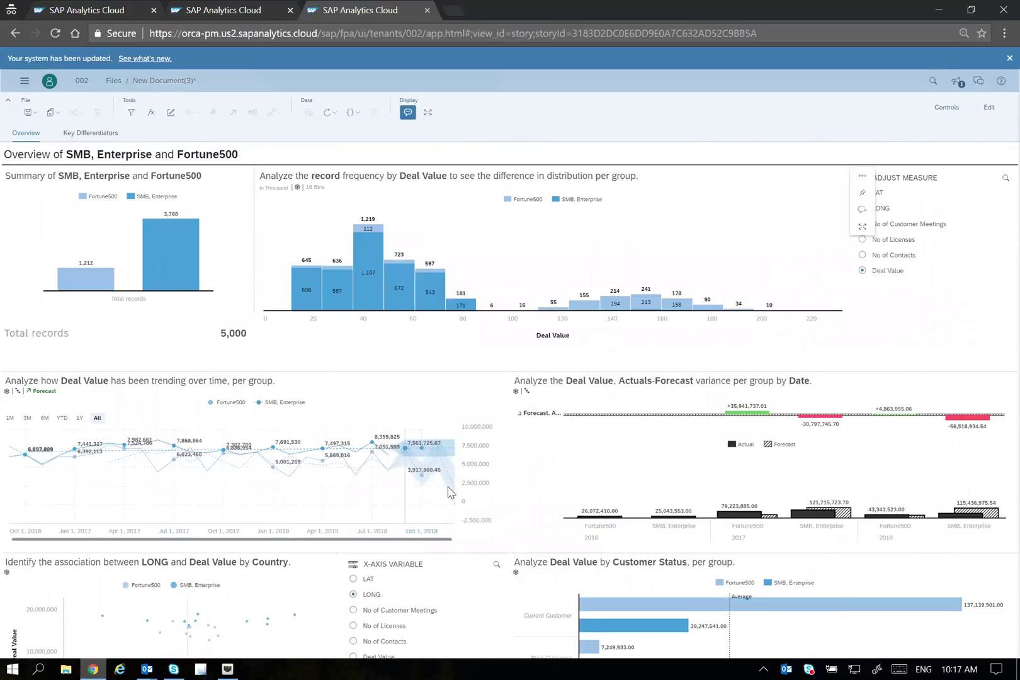
mouse_move(436, 479)
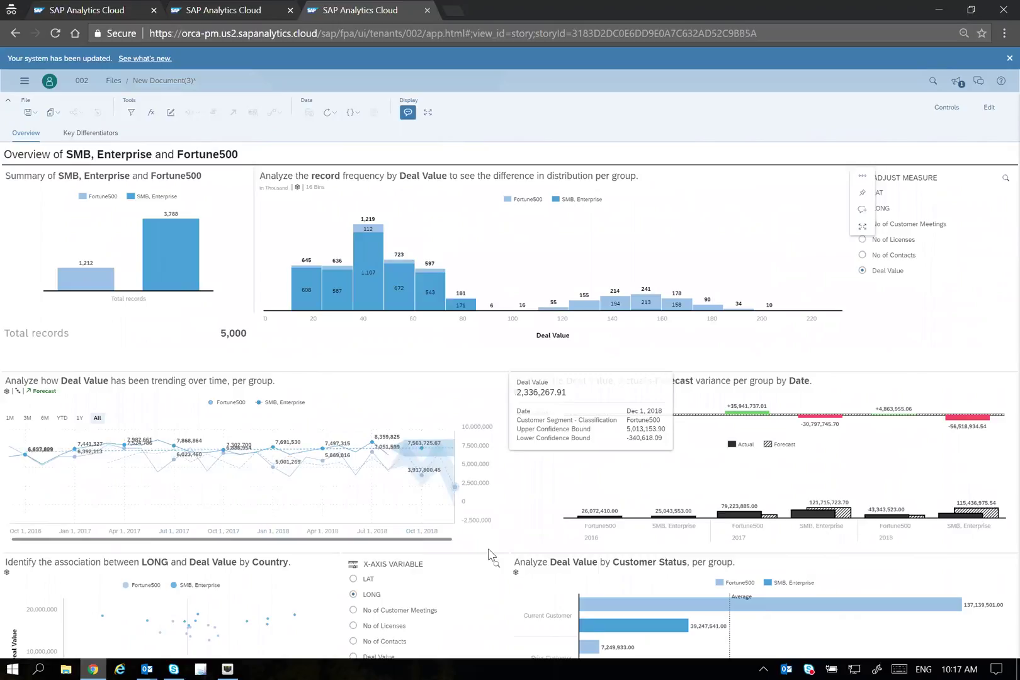
scroll(489, 554, down, 3)
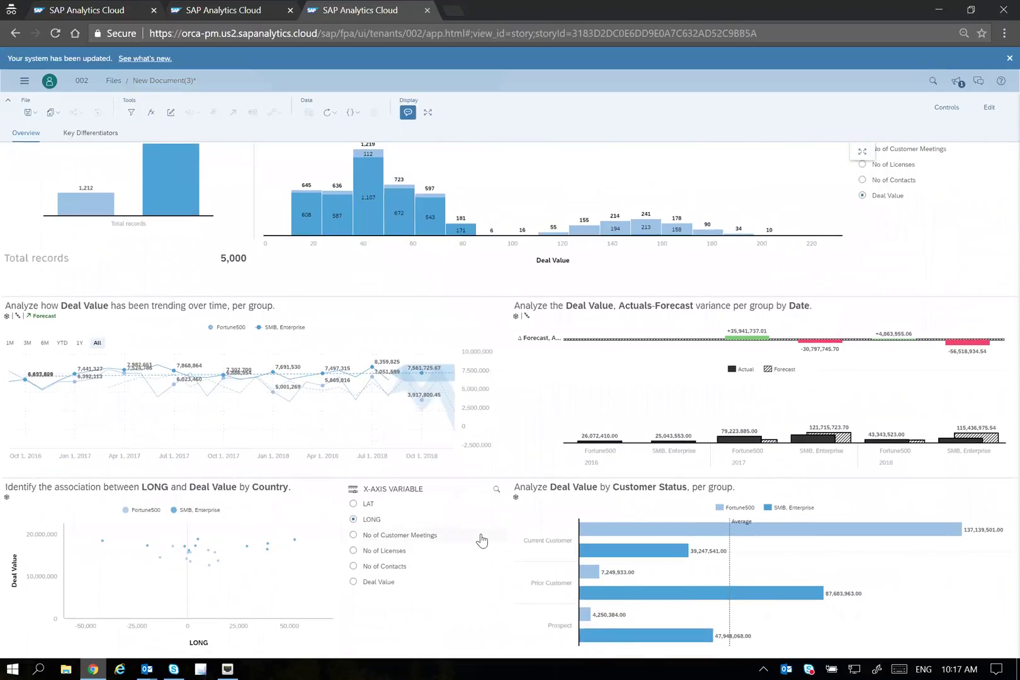
scroll(482, 540, up, 3)
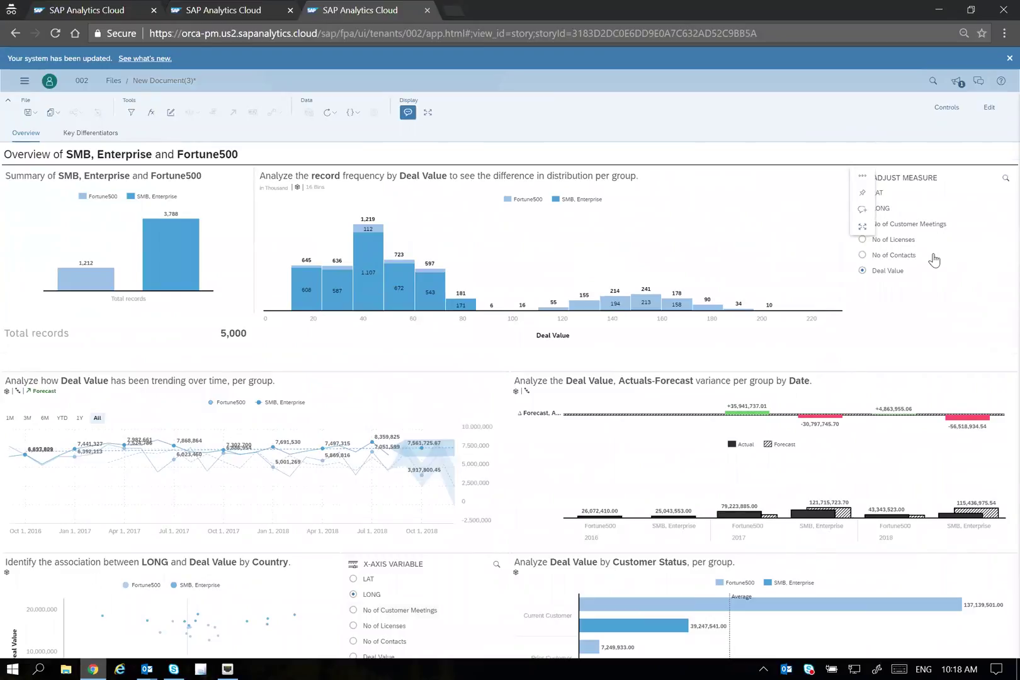
Examine the Key Differentiators page, including the explanations for No of Contacts and Customer Status
click(93, 139)
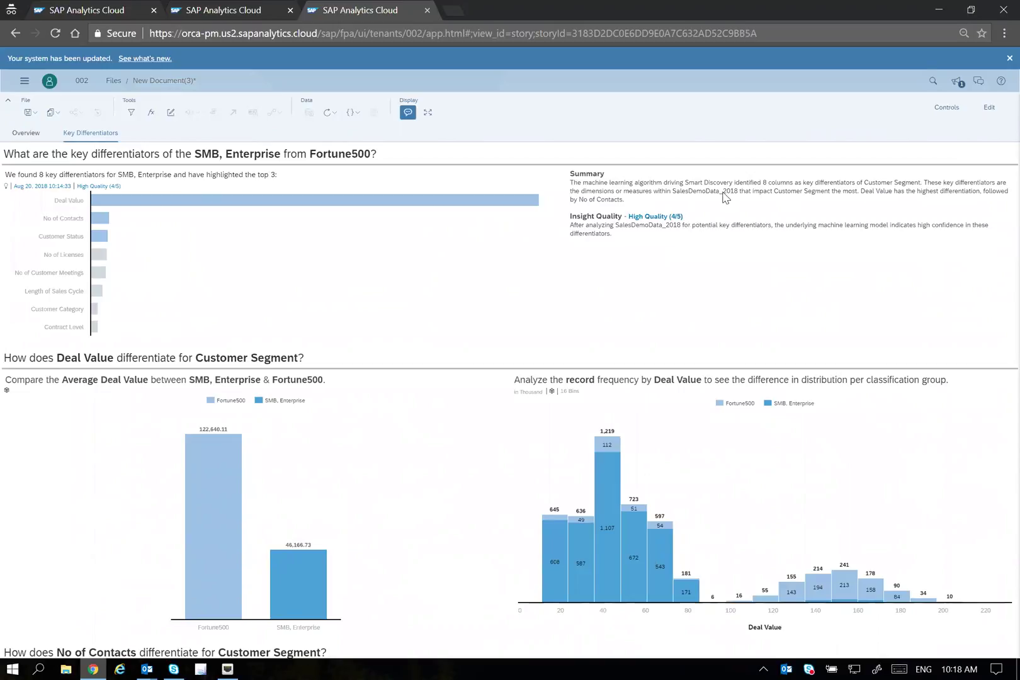
mouse_move(138, 201)
click(51, 220)
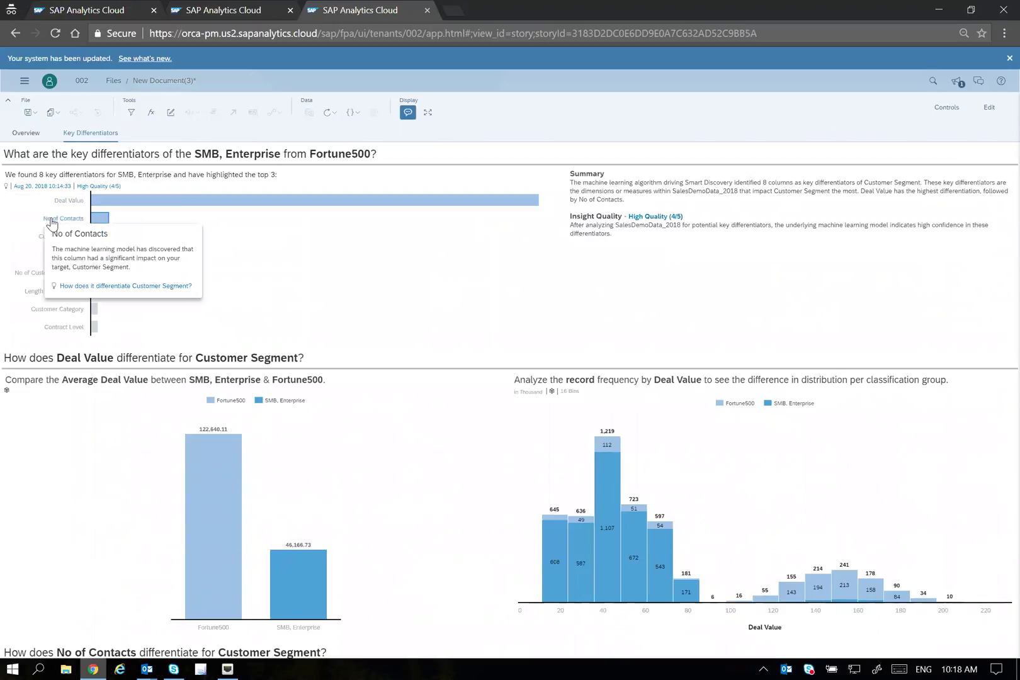
click(40, 215)
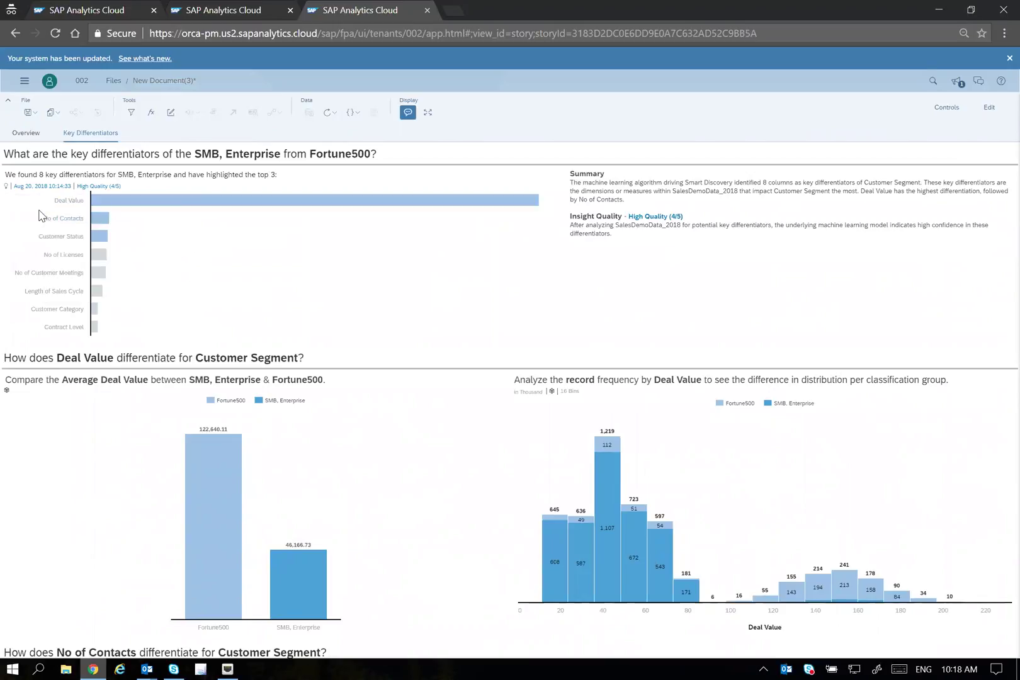
click(56, 239)
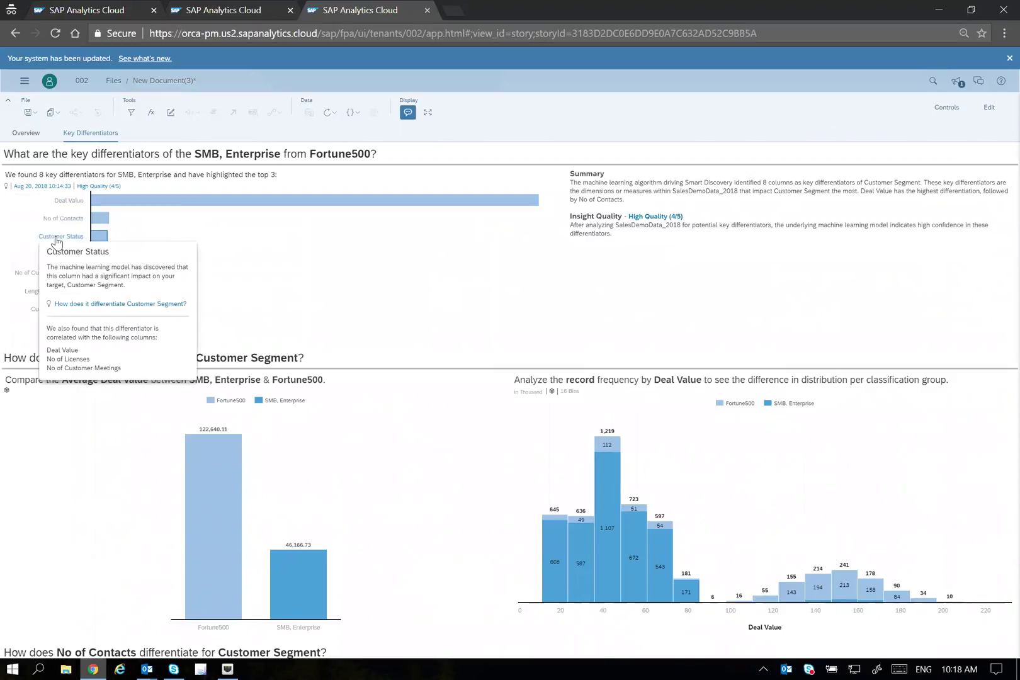
click(56, 241)
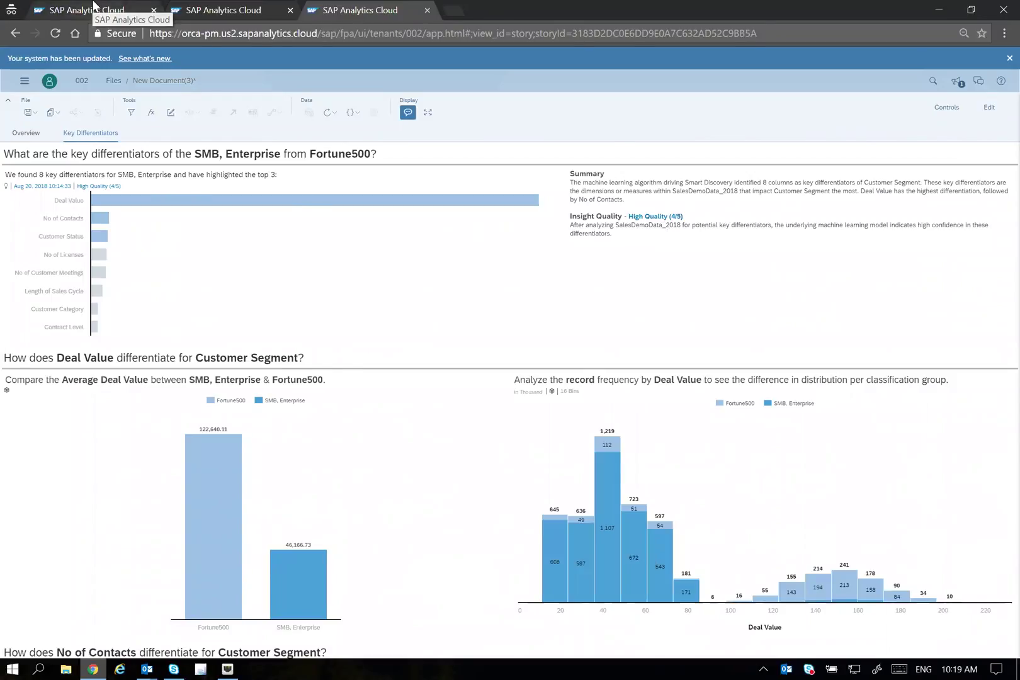
Switch to the Smart Predict system, reload its timed-out session and the BankMarketing story, and return to the new predictive scenario page
click(95, 6)
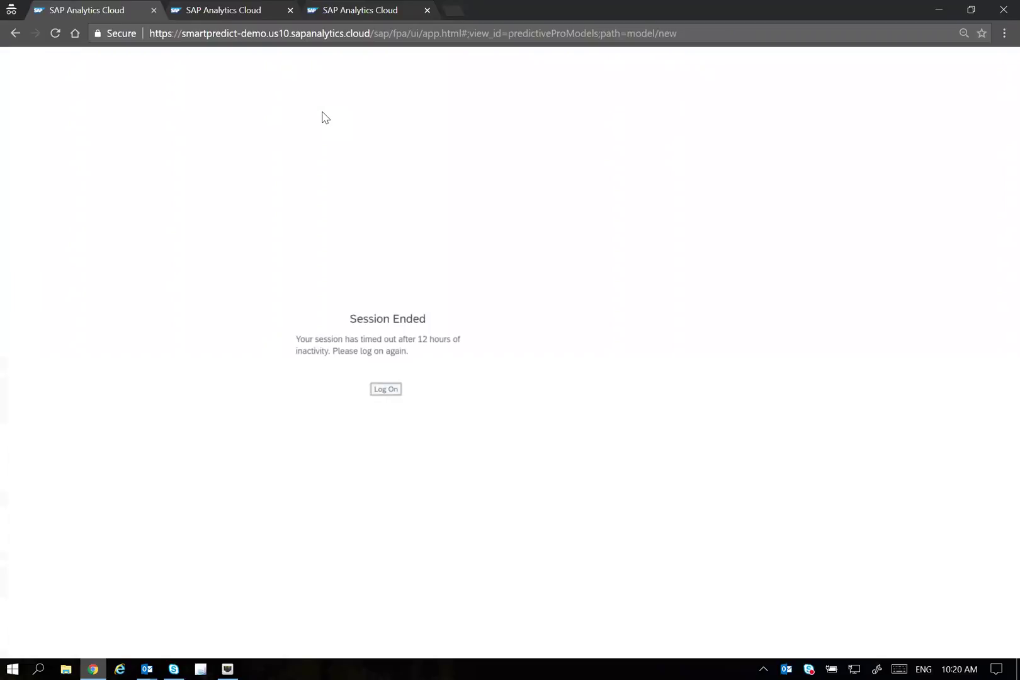
click(55, 32)
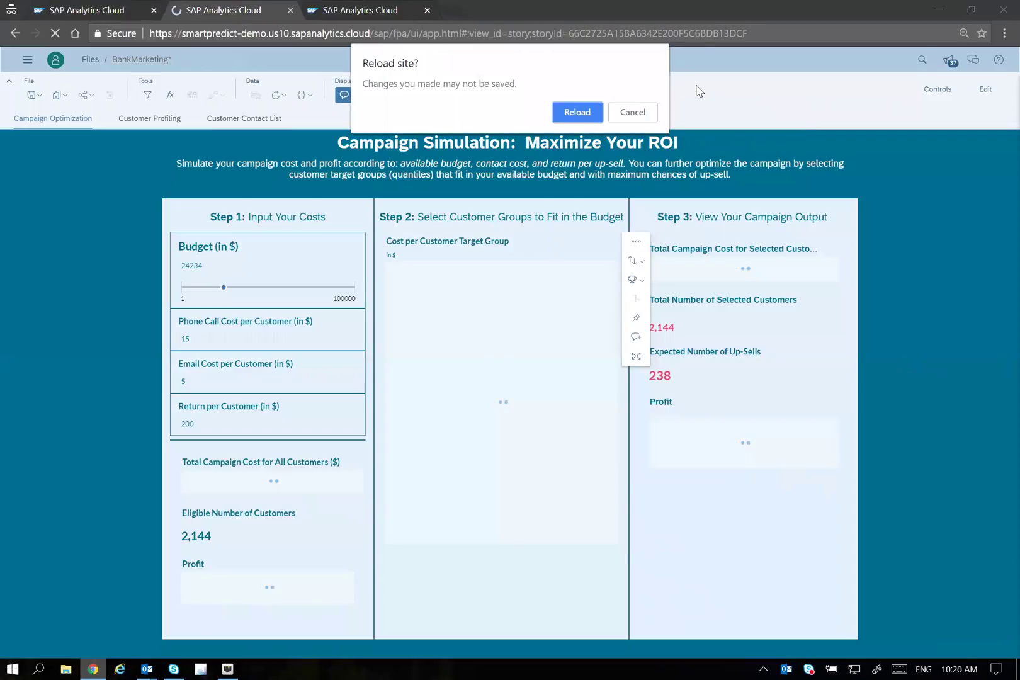
click(576, 112)
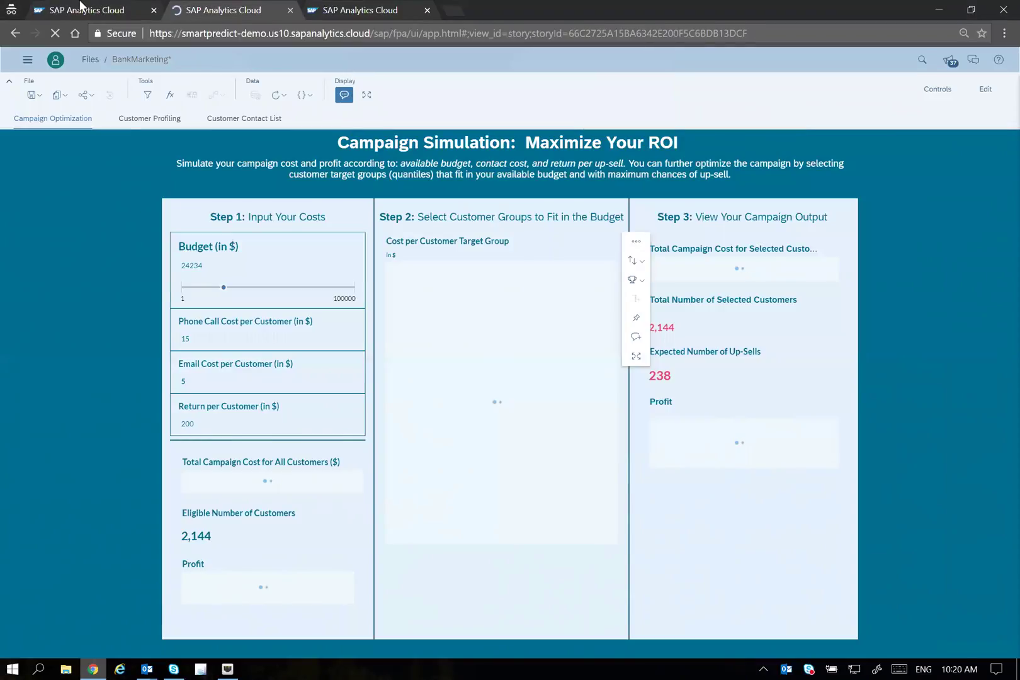
click(80, 5)
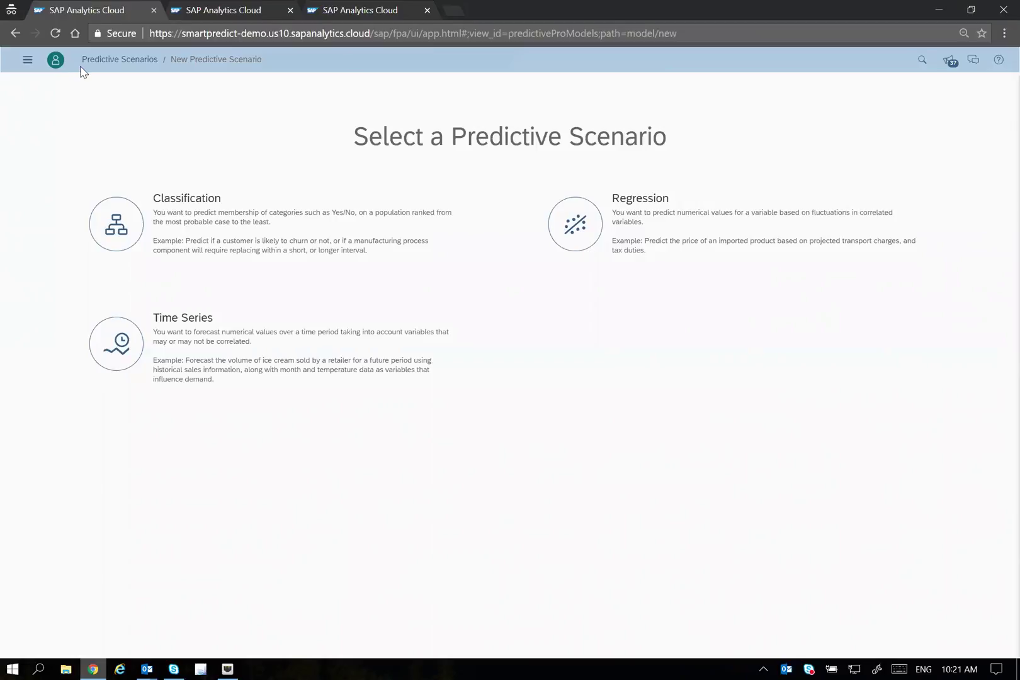
Create a Classification predictive scenario named WEDemo15
click(123, 217)
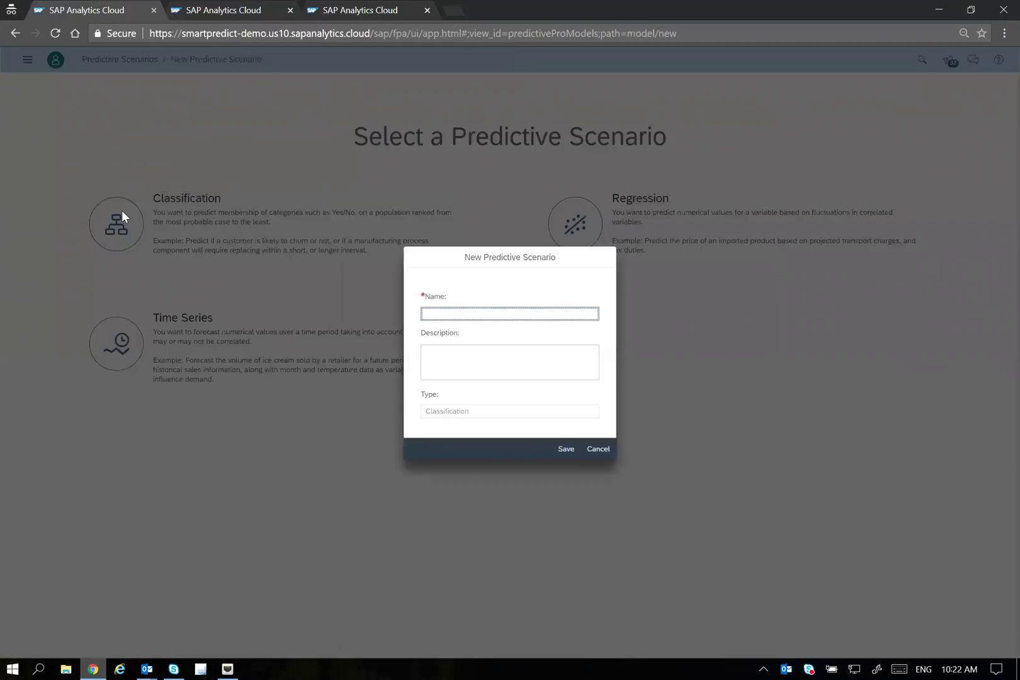
text(WEDemo15)
click(566, 452)
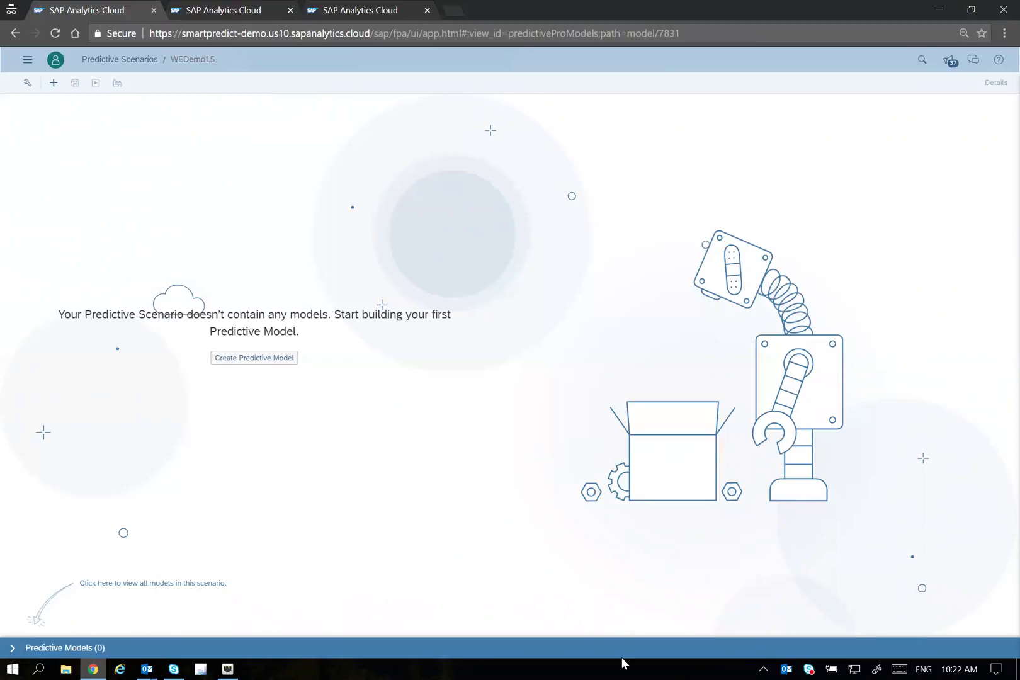
Create a predictive model in the scenario with the description Model 1
click(243, 363)
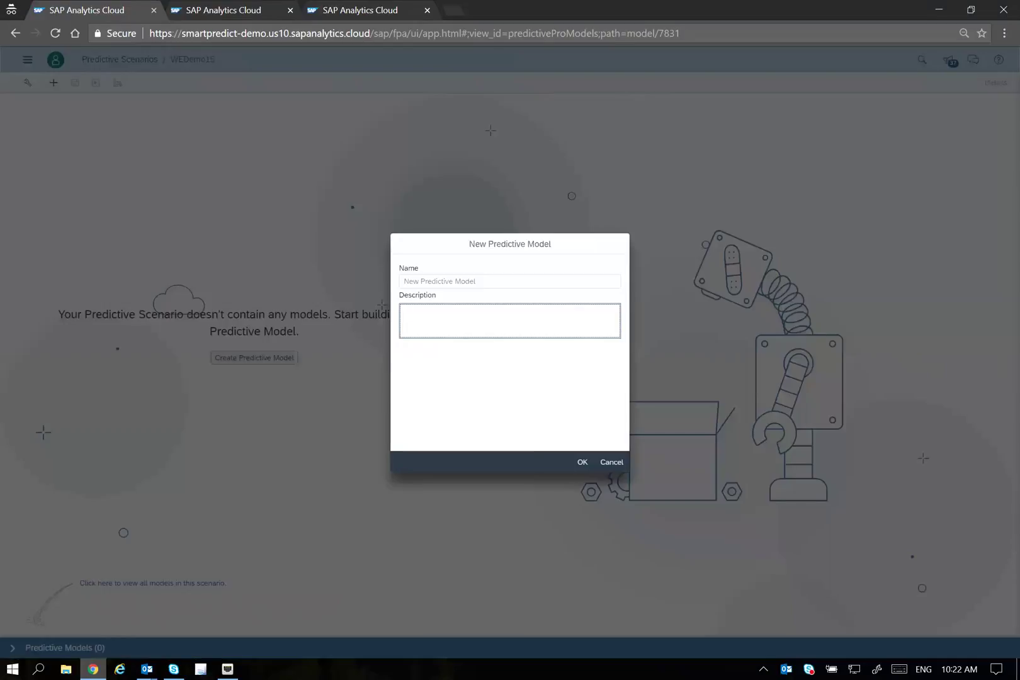
text(Model 1)
click(583, 463)
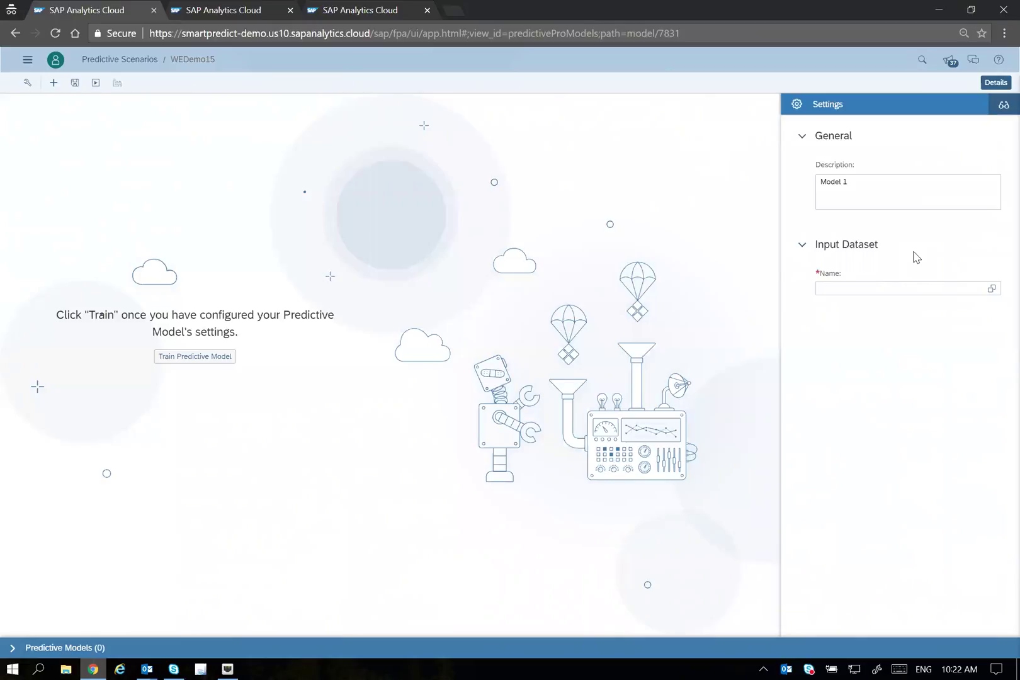
Set Bank-Marketing-train2 from the public KP folder as the input dataset of Model 1
click(991, 290)
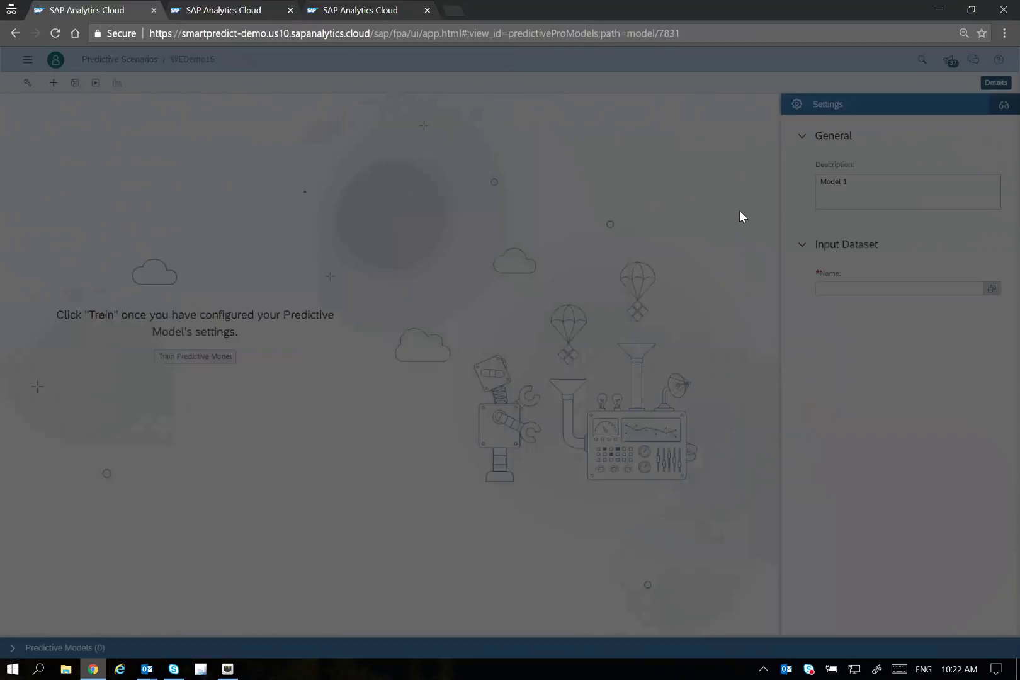
click(709, 273)
text(kp)
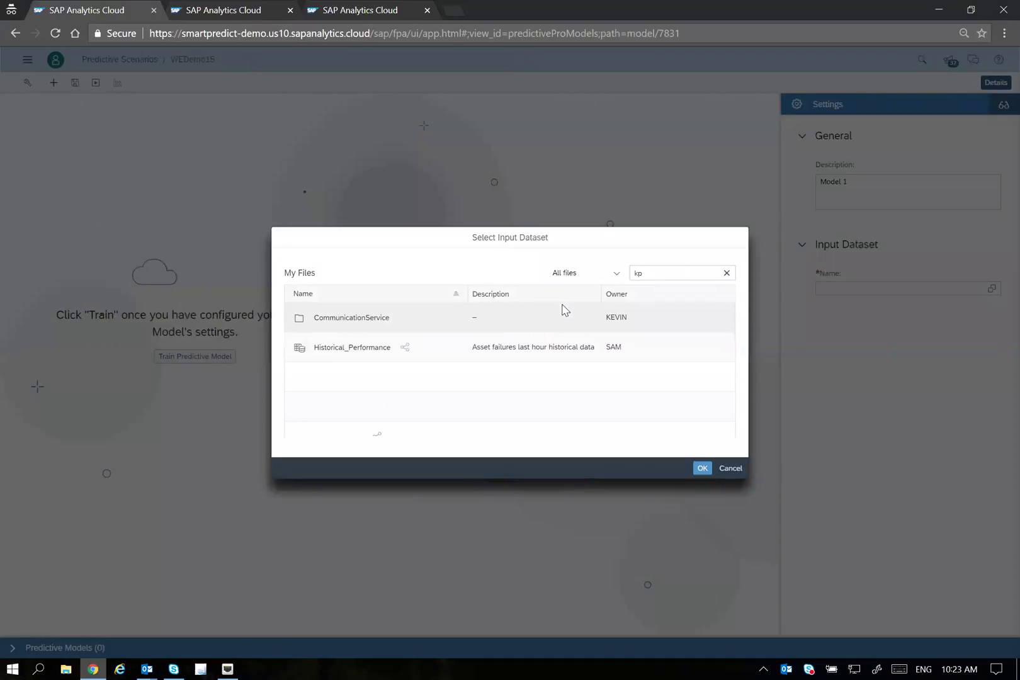
click(318, 316)
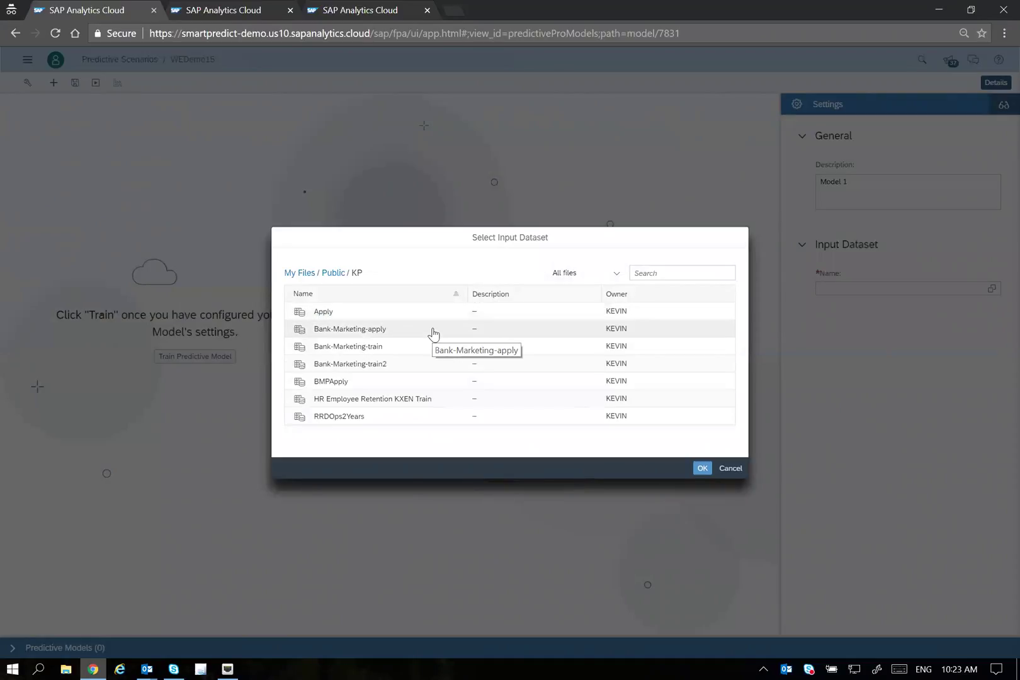
click(355, 366)
click(699, 464)
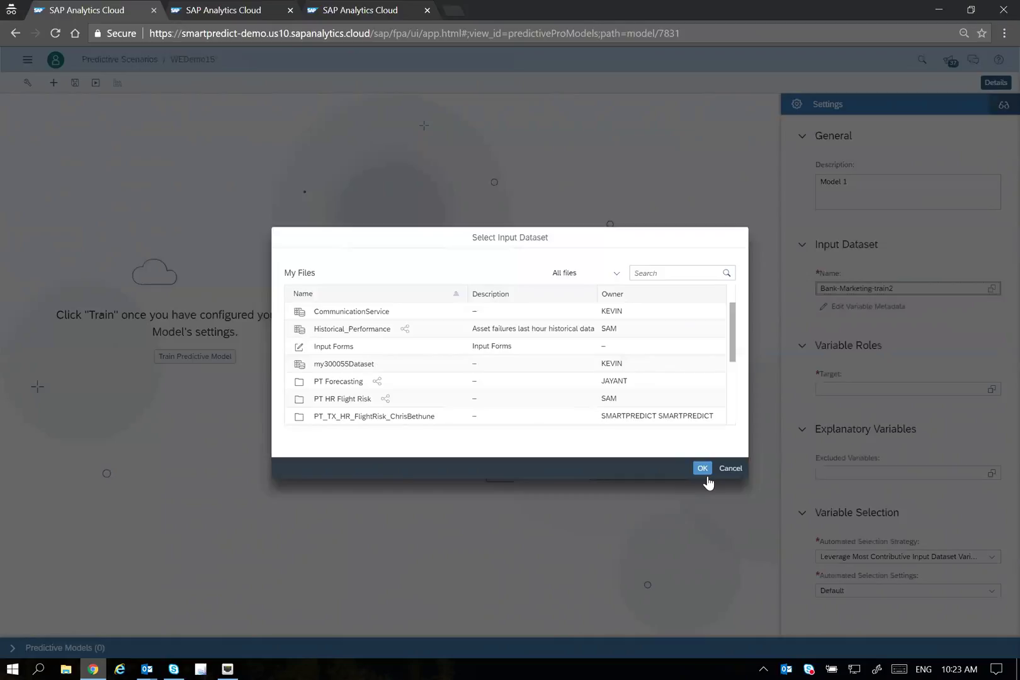
click(731, 467)
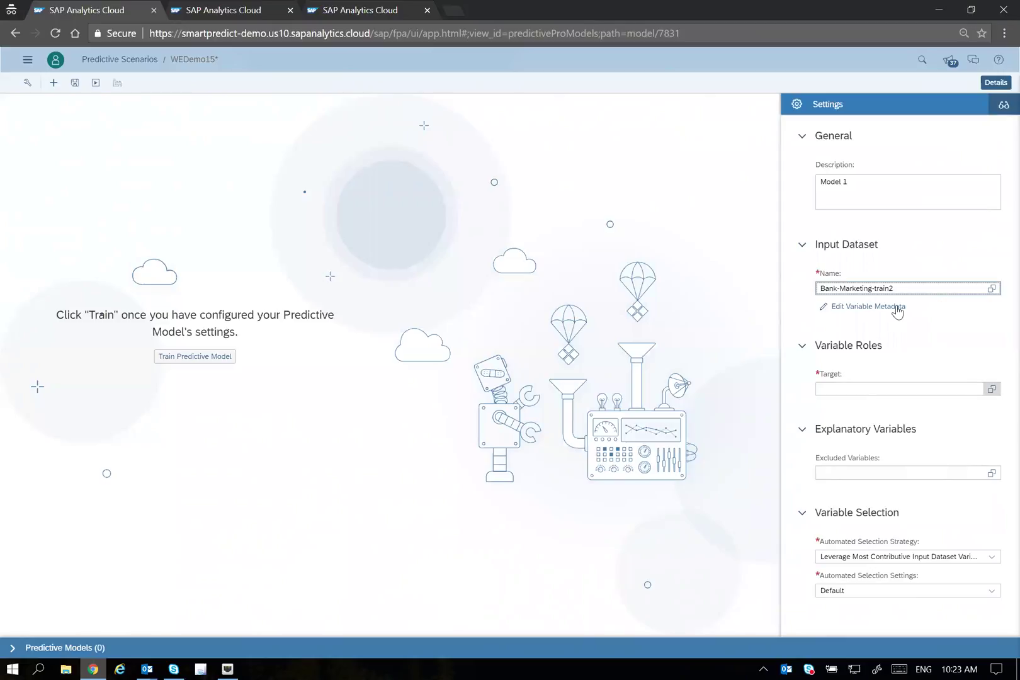
Set Deposit_Account_opened2 as the target variable of Model 1
click(991, 390)
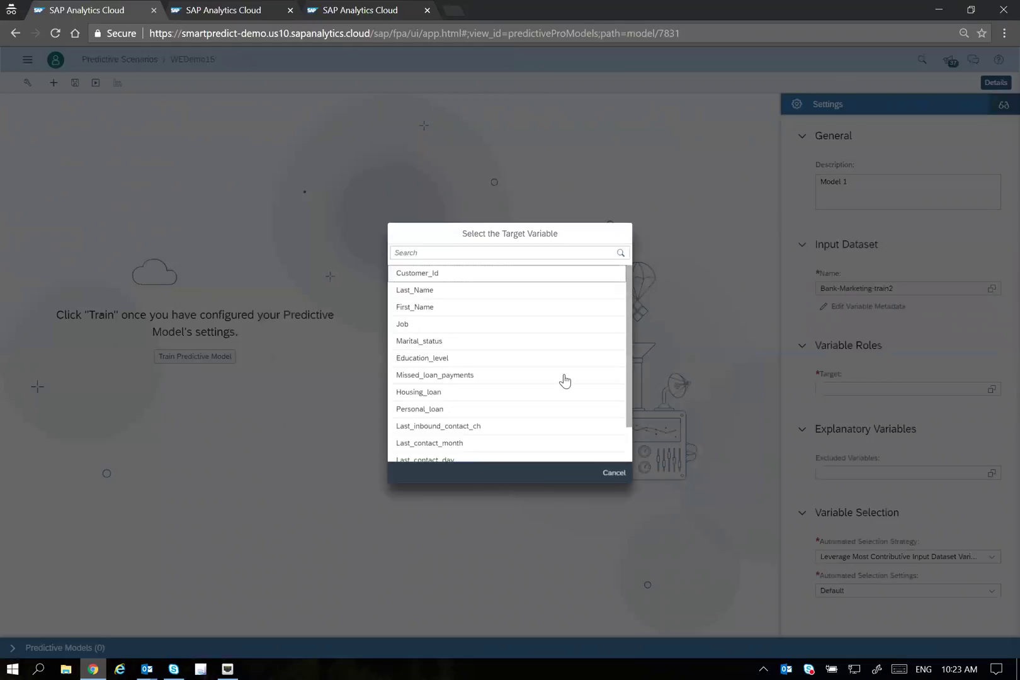
scroll(563, 388, down, 1)
scroll(556, 393, up, 1)
scroll(557, 394, down, 1)
click(466, 440)
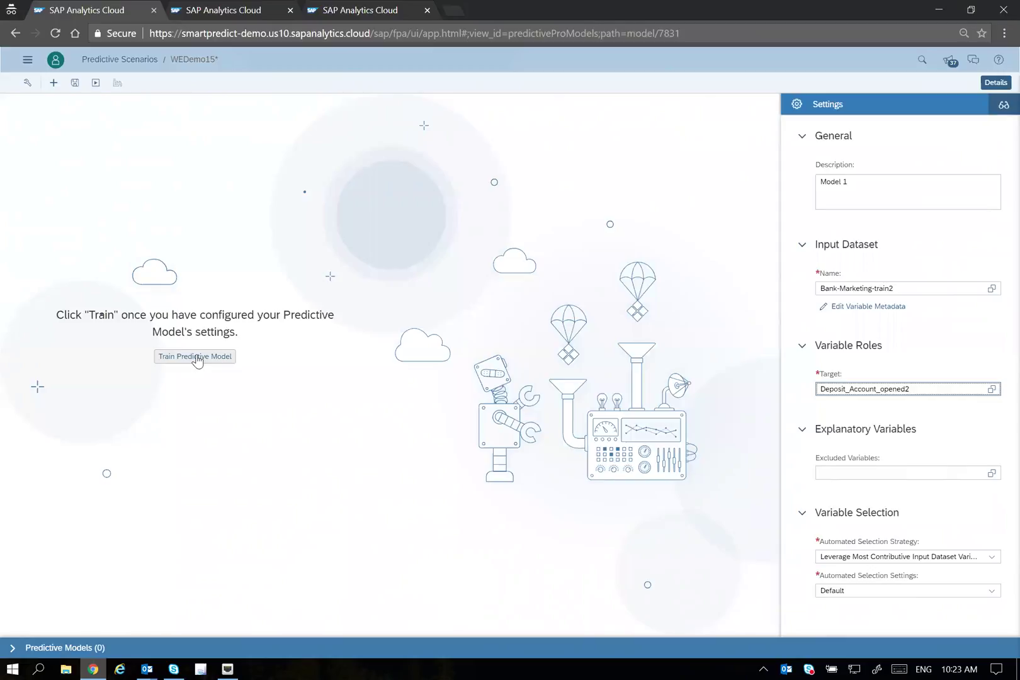
Review the storage and type options for Customer_Id in the dataset's variable metadata without saving changes
click(874, 308)
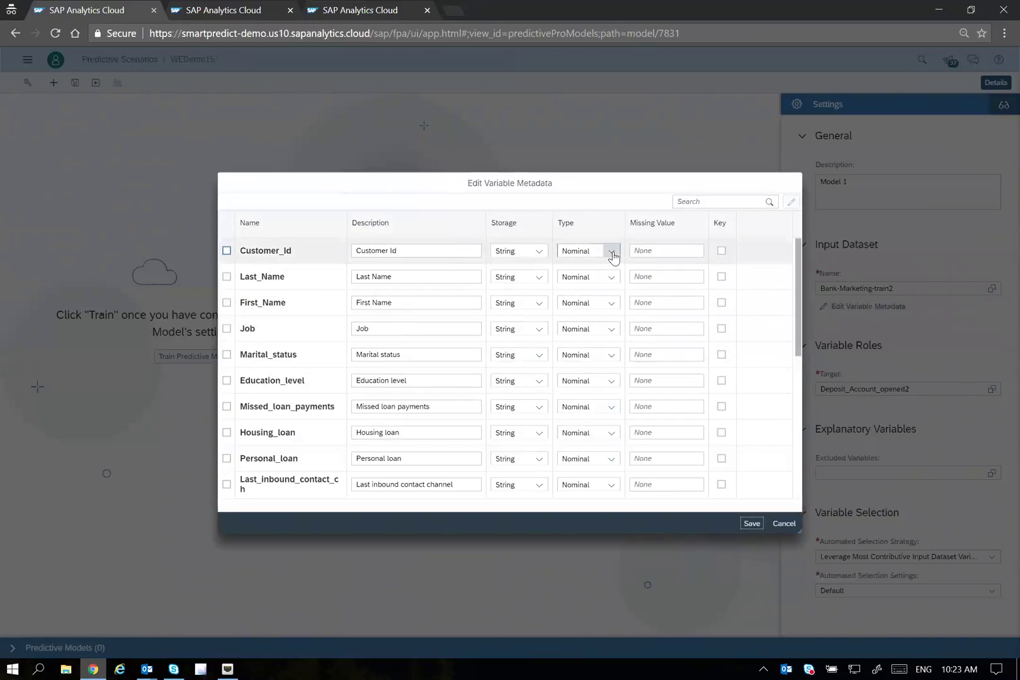
click(537, 253)
click(537, 252)
click(612, 252)
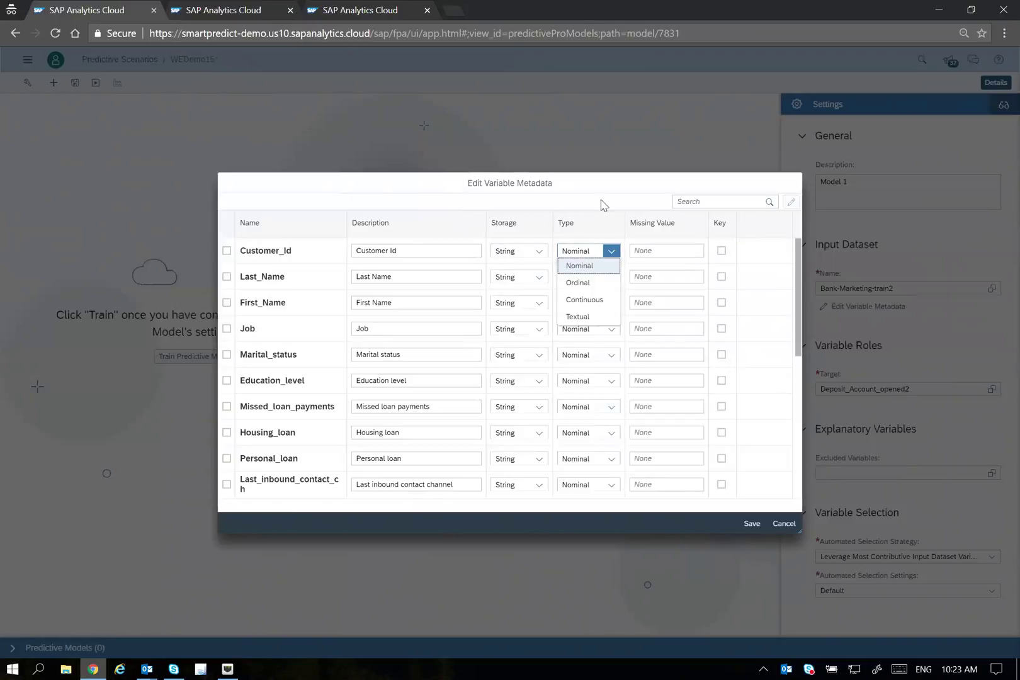
click(784, 523)
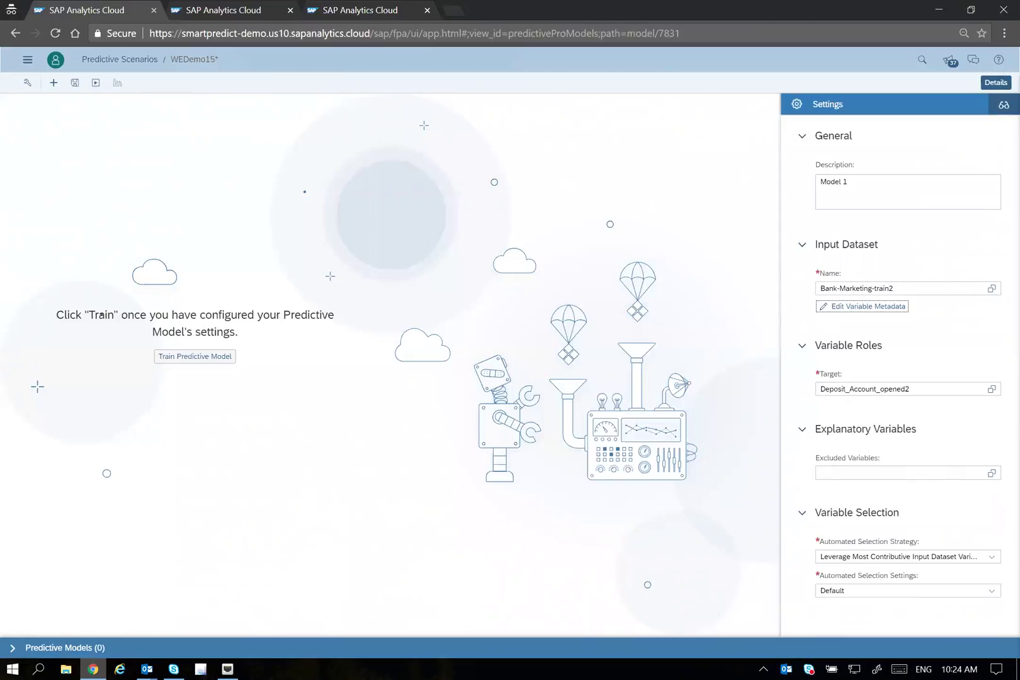
Train Model 1, saving its unsaved changes
click(206, 363)
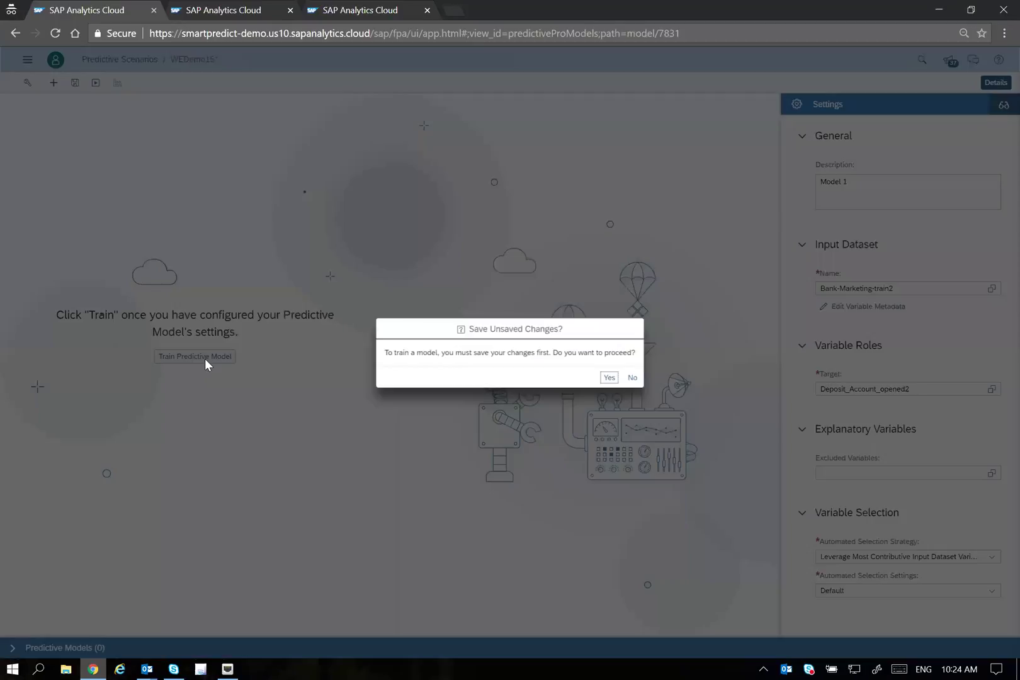
click(607, 377)
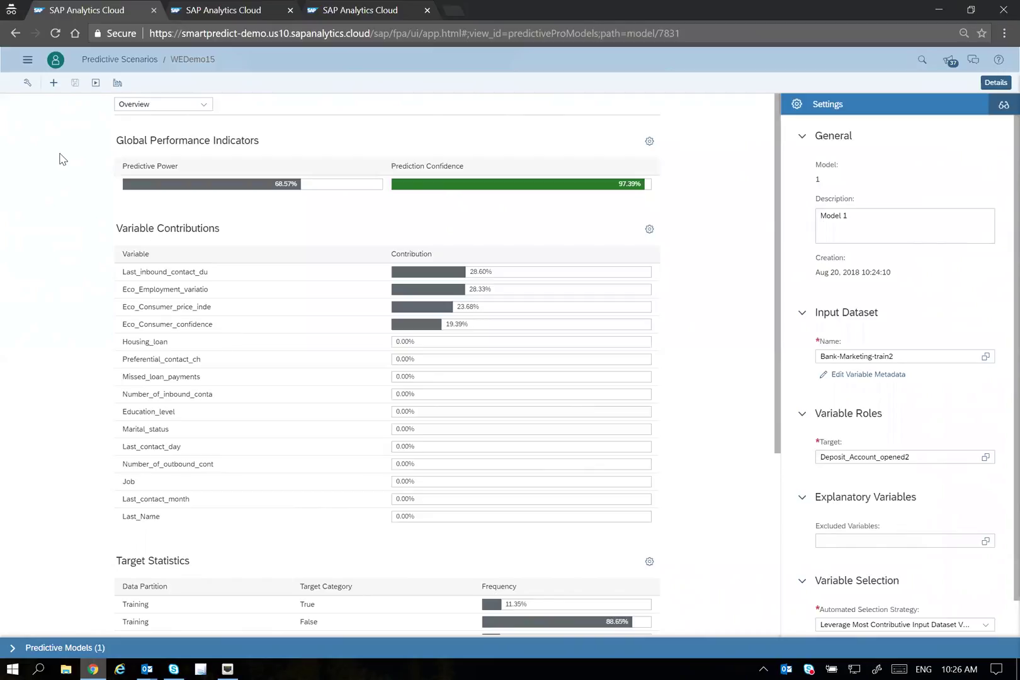
Add another predictive model to the scenario with the description Model 2
click(54, 82)
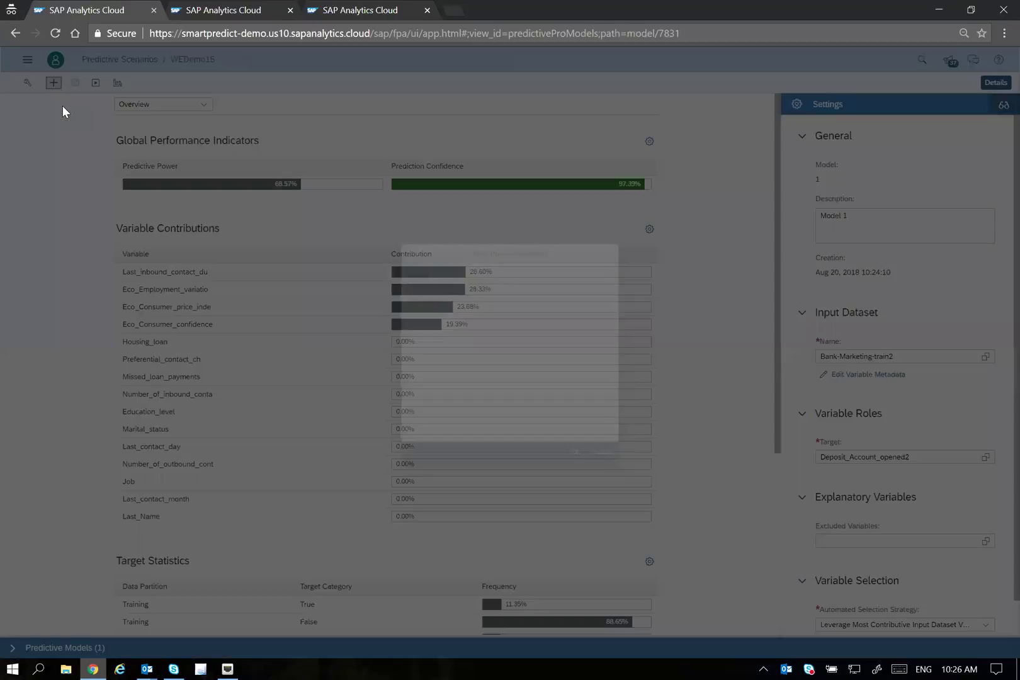
text(Model 2)
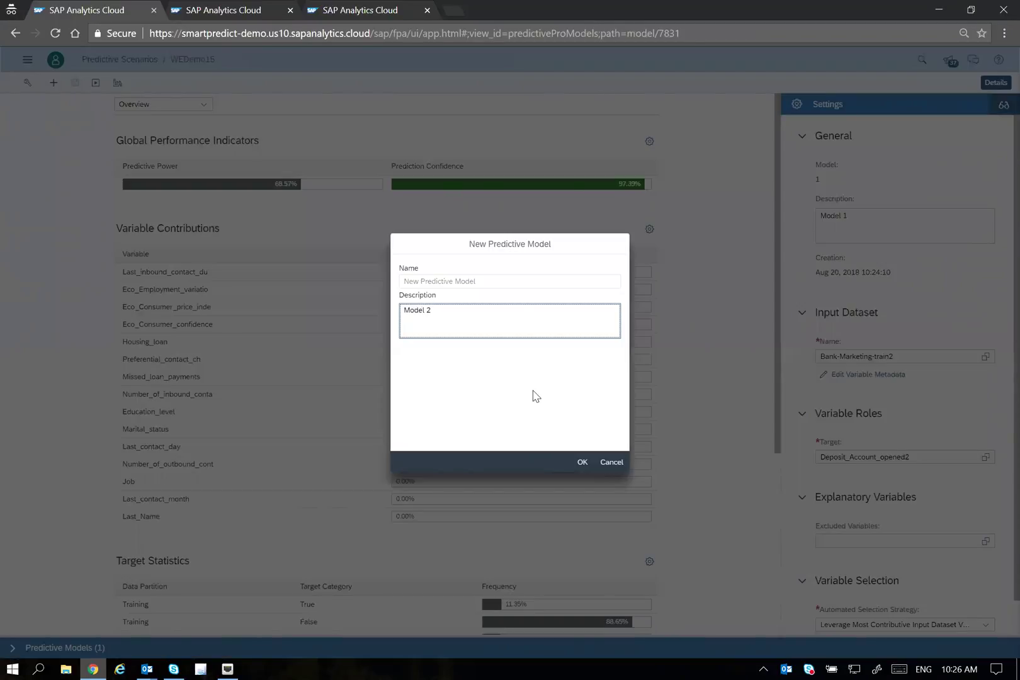
click(582, 462)
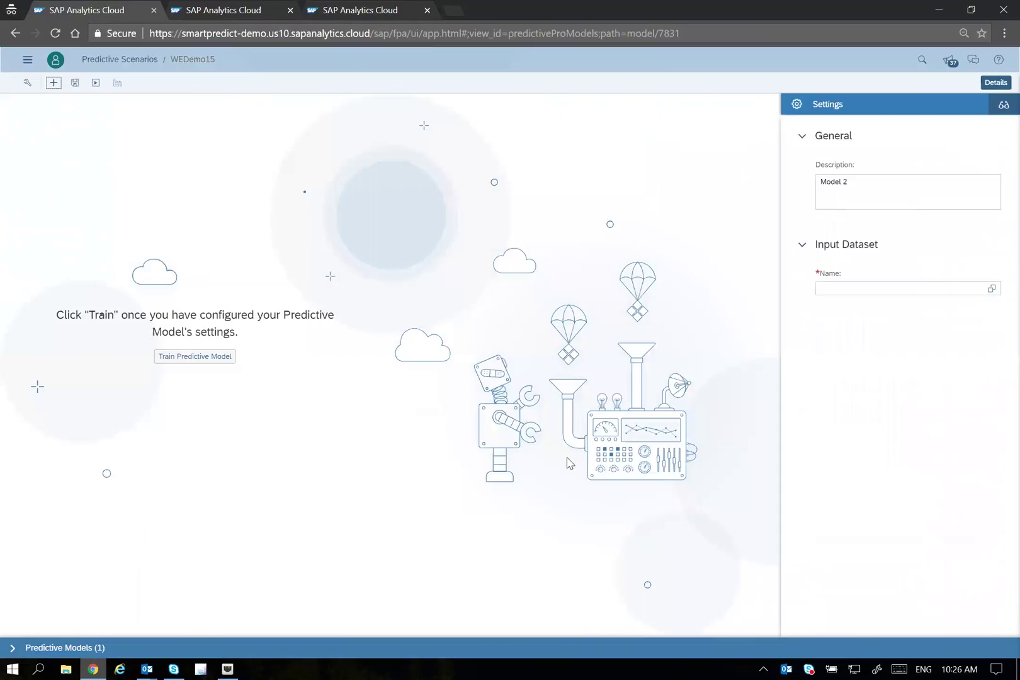
Choose the Bank-Marketing-train2 dataset from the public KP folder as Model 2's input dataset
click(990, 289)
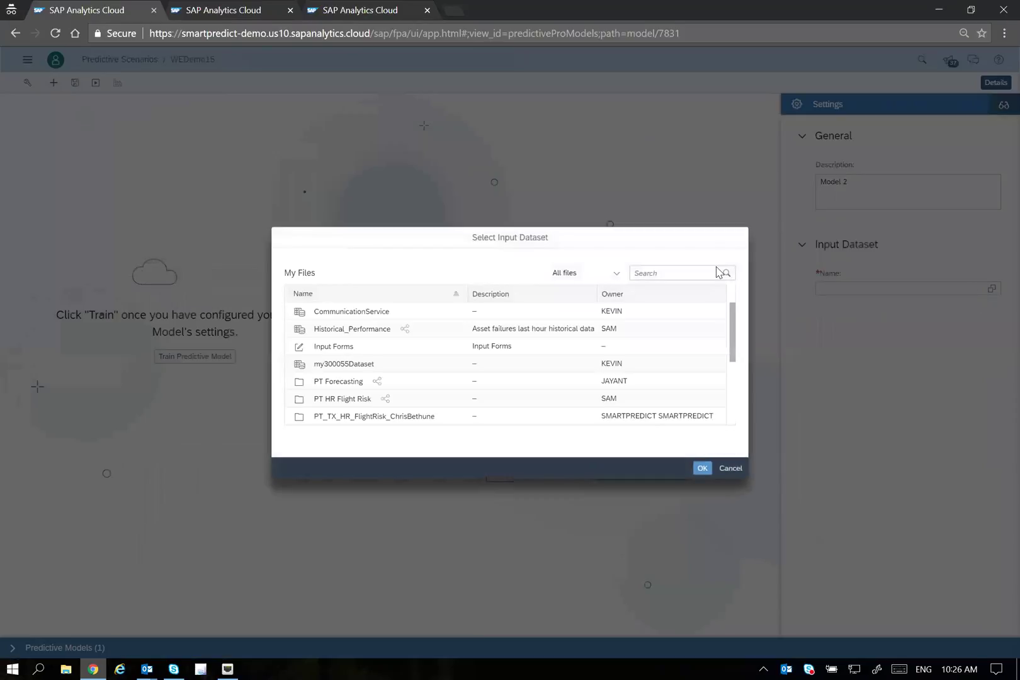
text(kp)
key(Return)
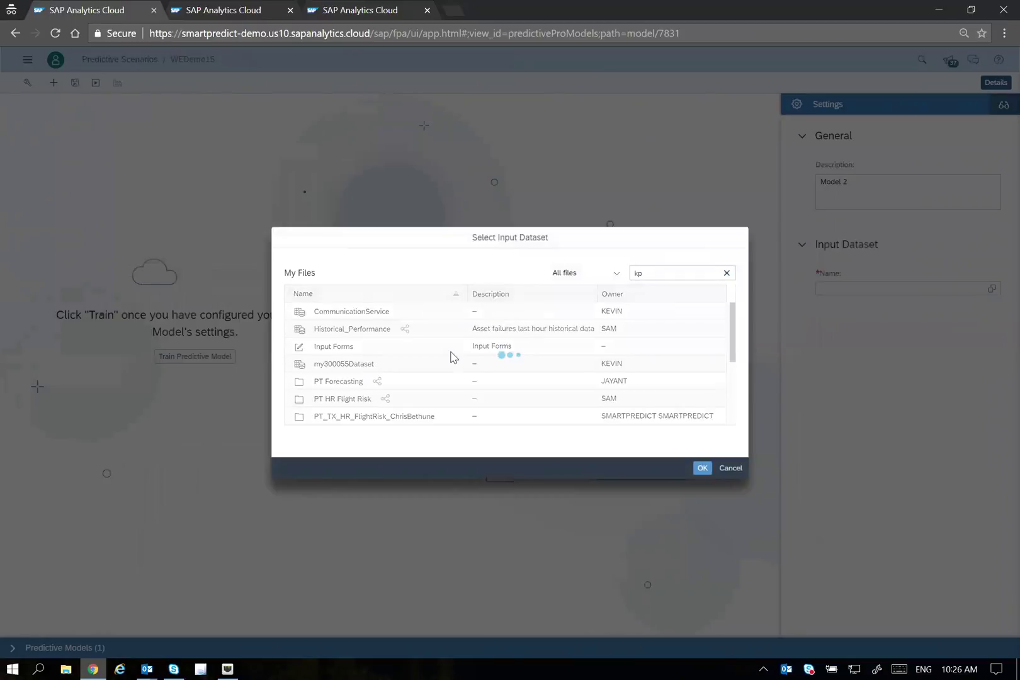
click(320, 311)
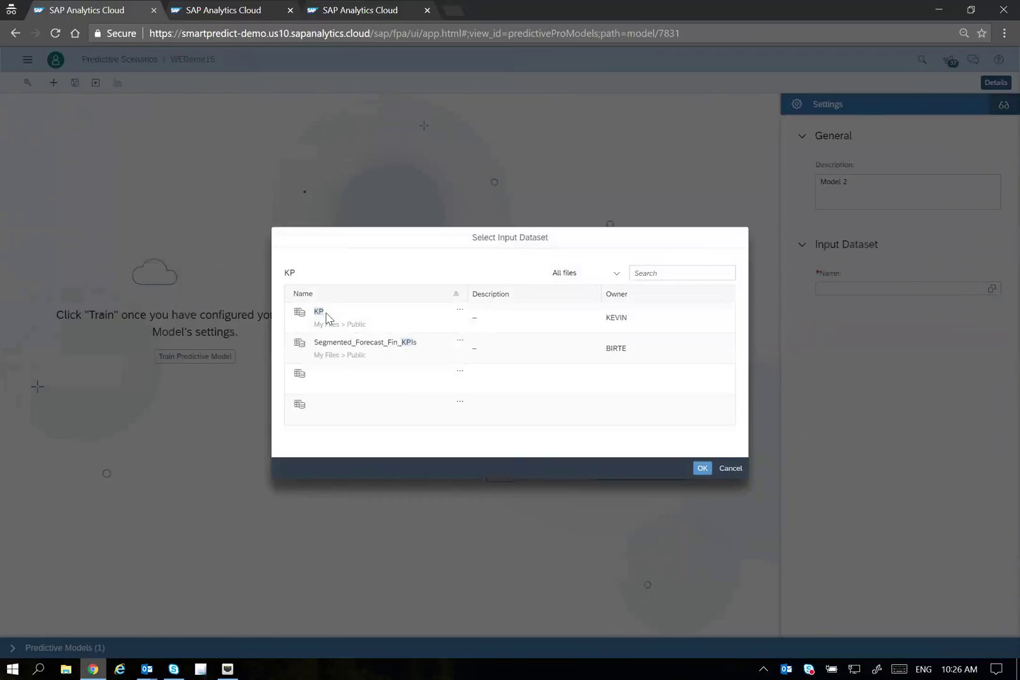
click(374, 364)
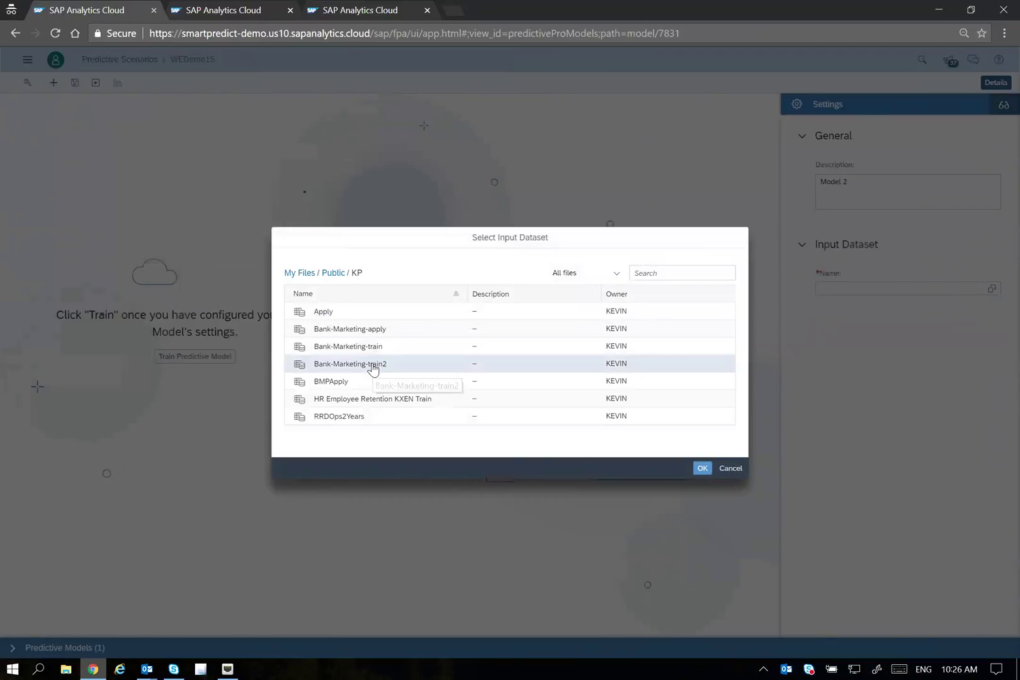
click(700, 468)
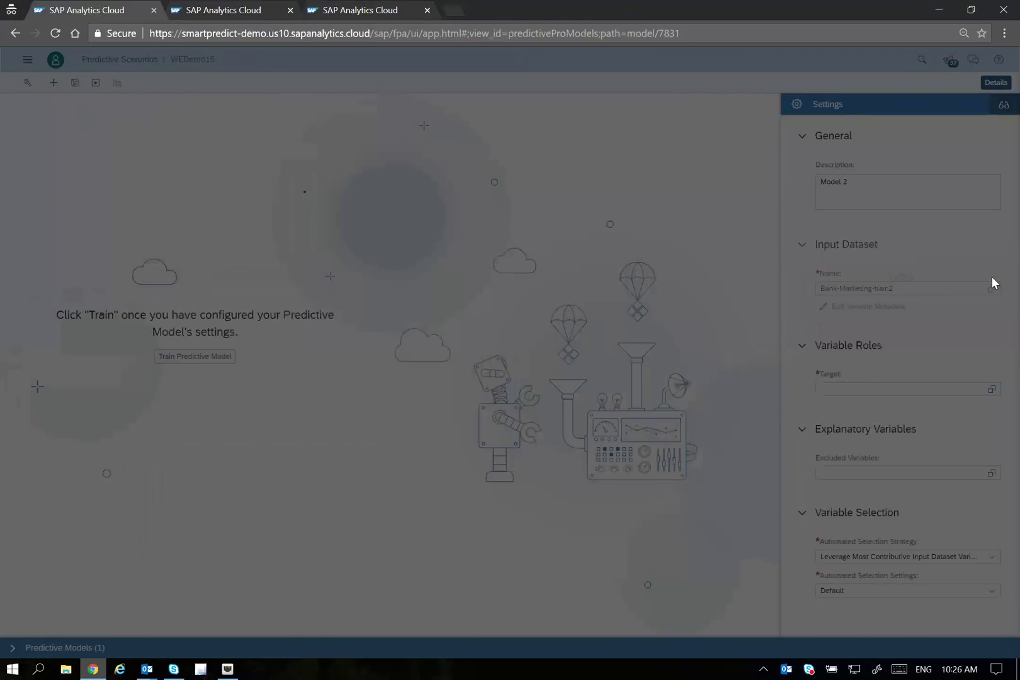
Set Deposit_Account_opened2 as the target variable of Model 2
click(991, 389)
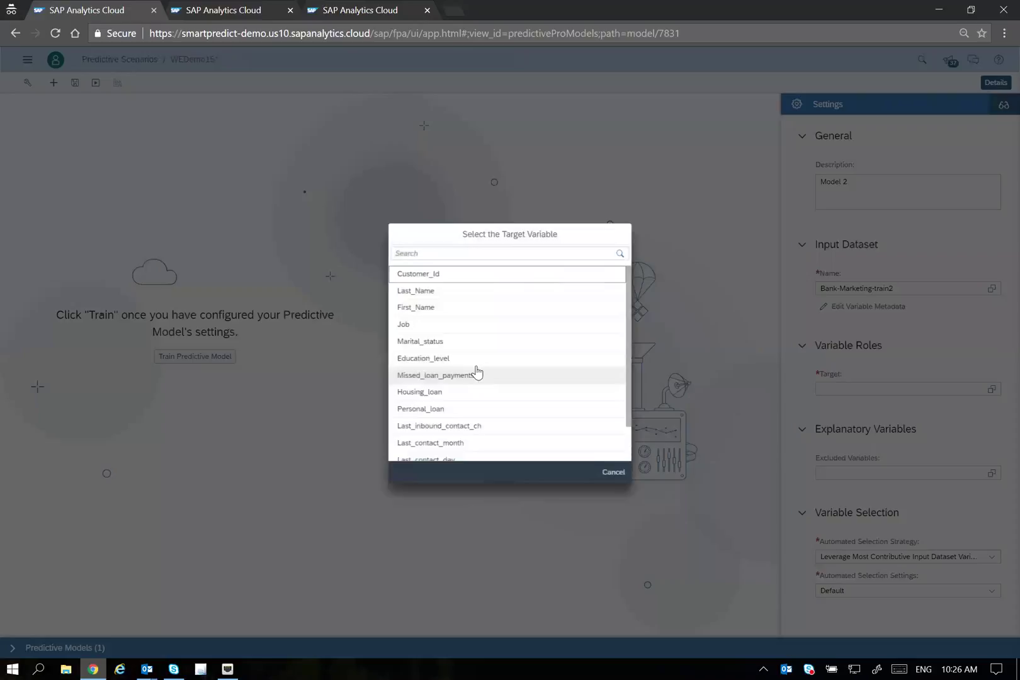
scroll(479, 369, down, 1)
click(466, 436)
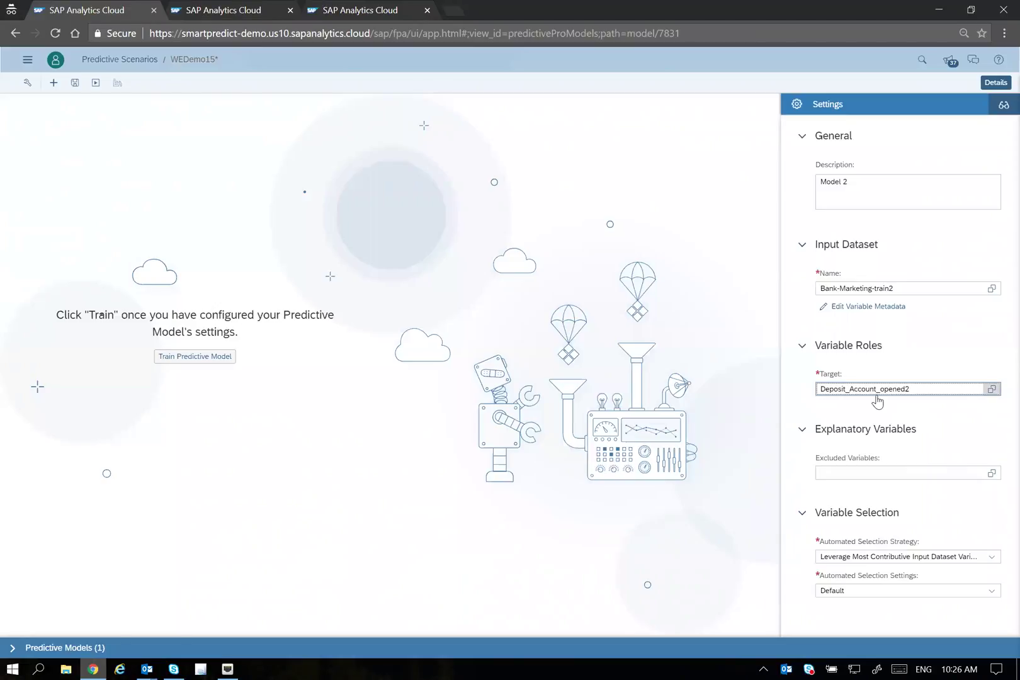
Exclude Eco_Employment_variatio, Eco_Consumer_price_inde, Eco_Consumer_confidence and Eco_Euribor3m from Model 2's explanatory variables
click(991, 474)
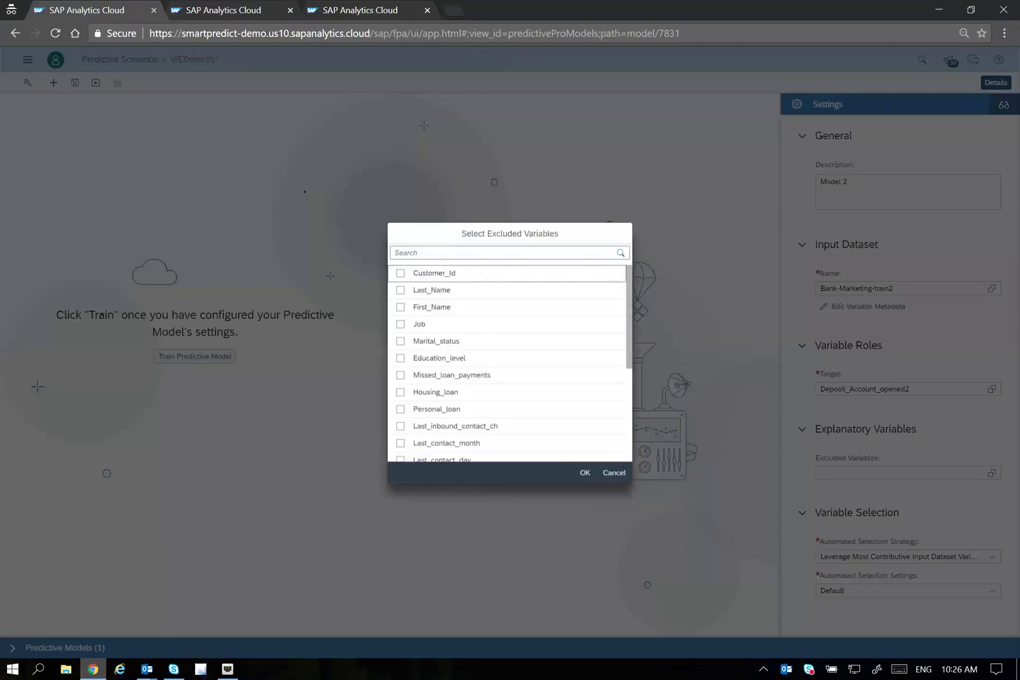
text(ecvo)
key(BackSpace)
key(BackSpace)
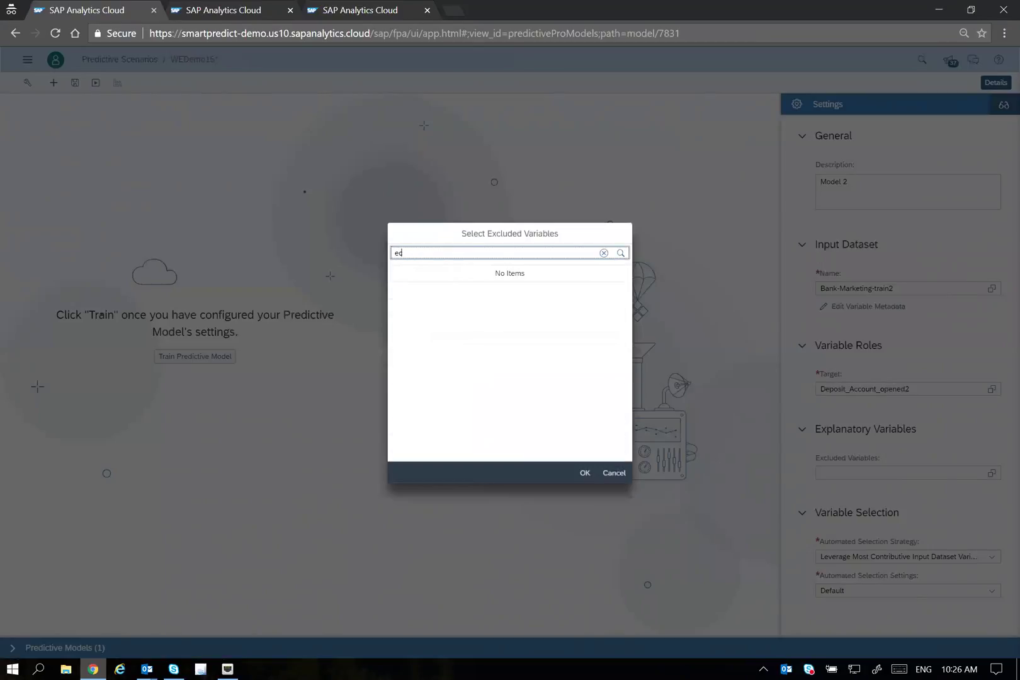
text(o)
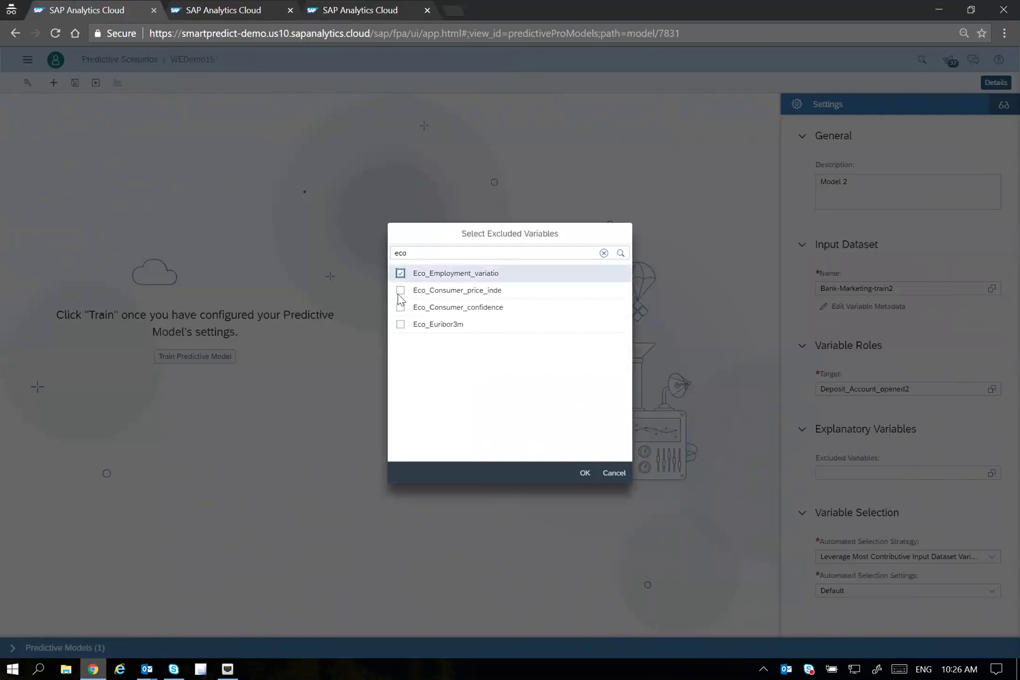
click(400, 273)
click(400, 307)
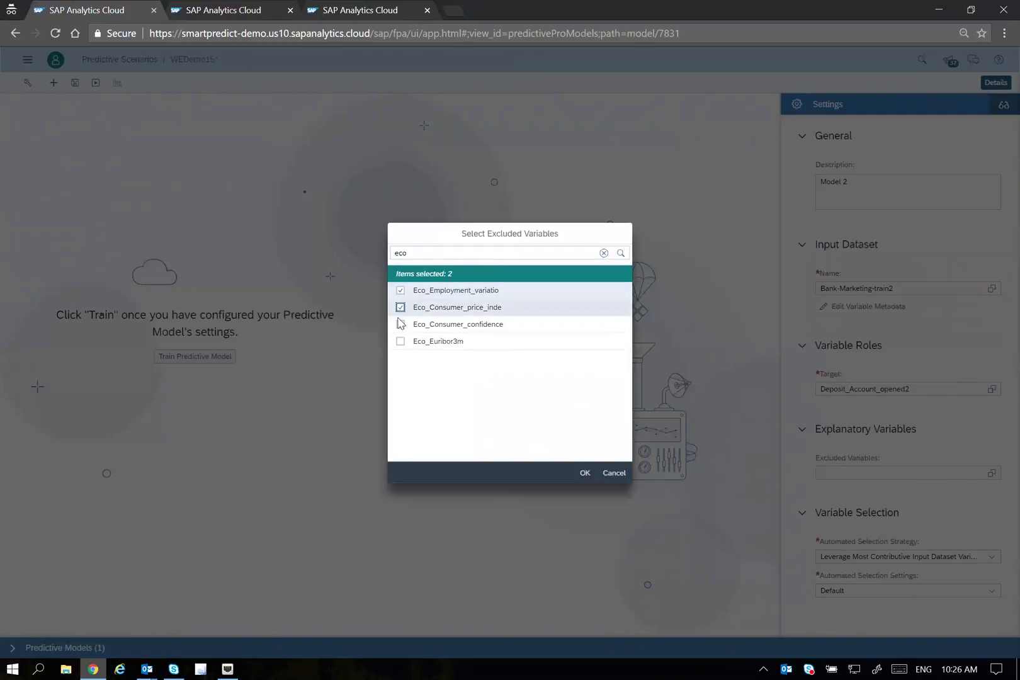
click(400, 324)
click(401, 341)
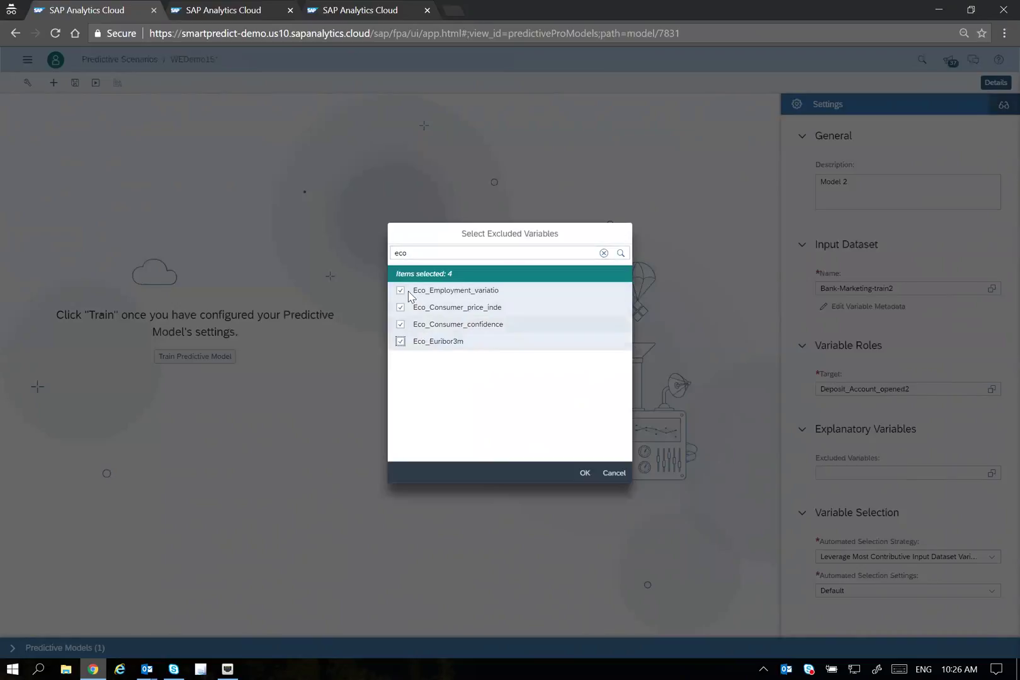
click(585, 473)
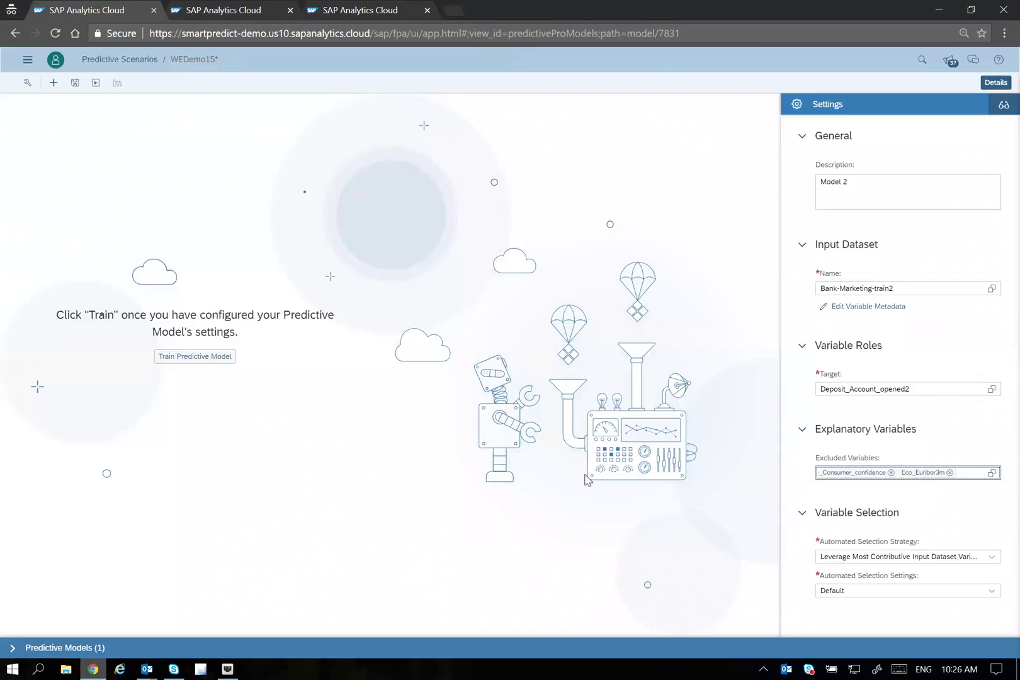
Train Model 2, saving its unsaved changes, and compare its performance with Model 1 in the list of predictive models
click(194, 357)
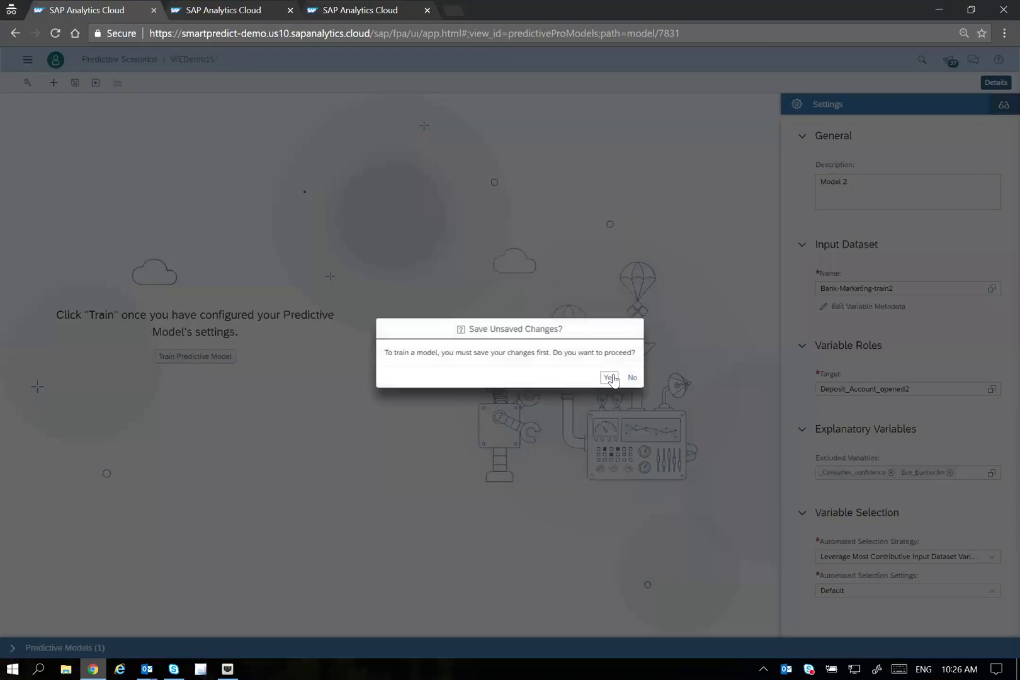
click(609, 377)
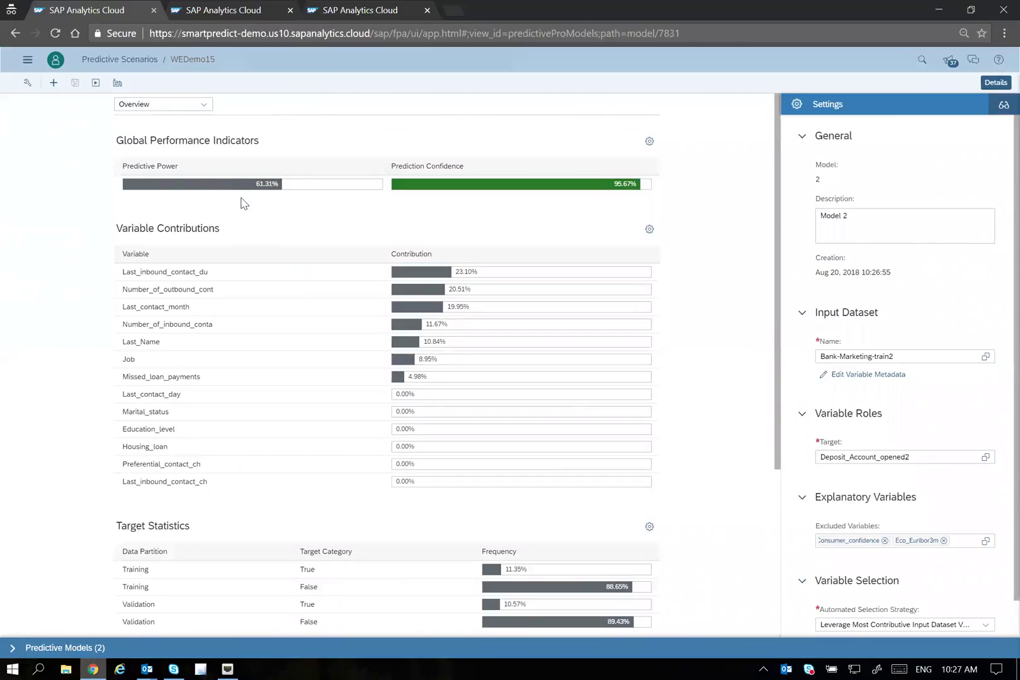
click(13, 649)
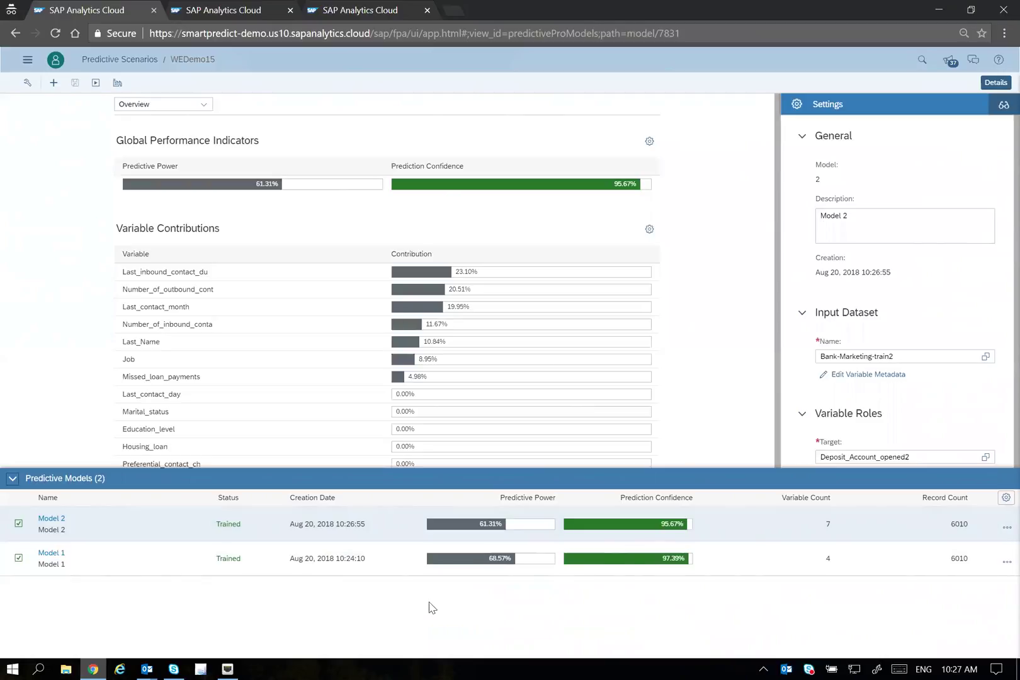
click(32, 476)
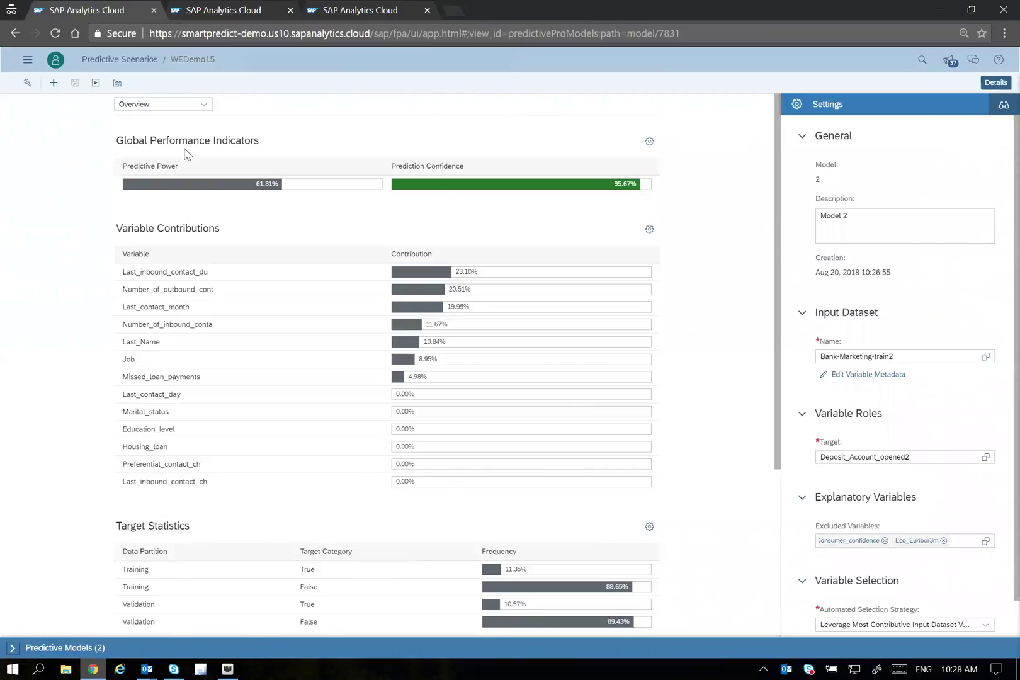
Examine Model 2's variable contributions and the grouped category influence of the variable Last_inbound_contact_ch
click(203, 104)
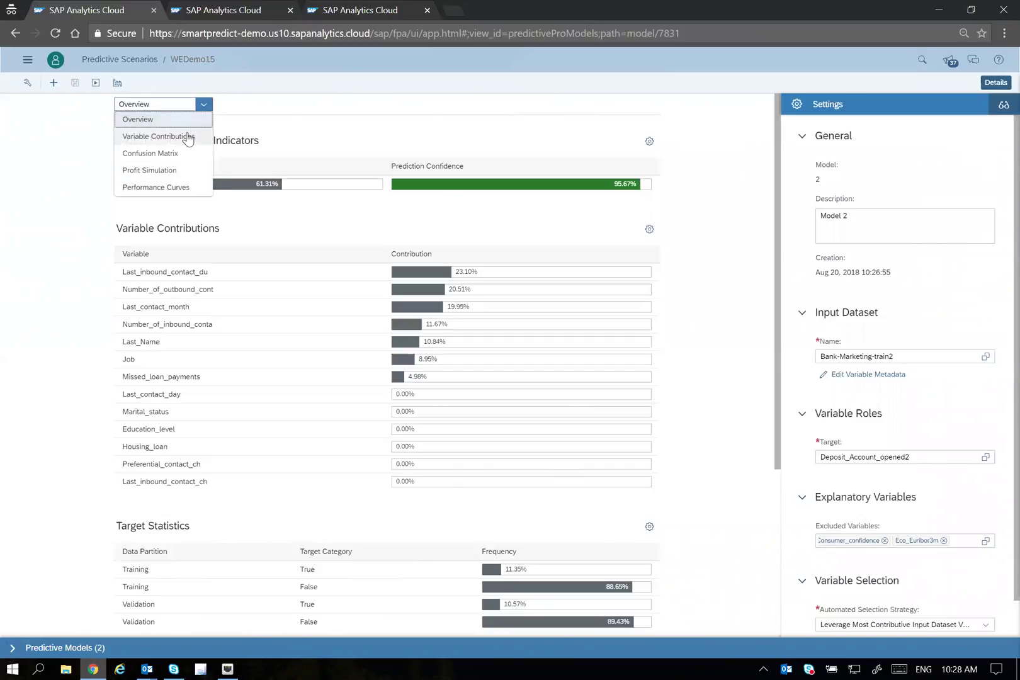
click(187, 137)
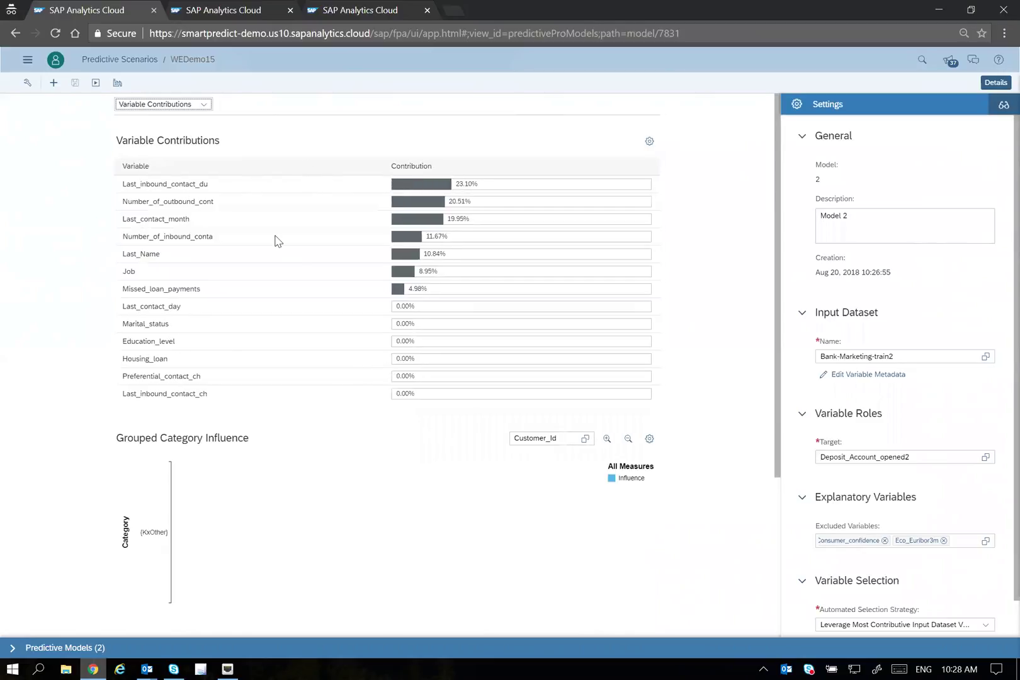
scroll(610, 369, down, 2)
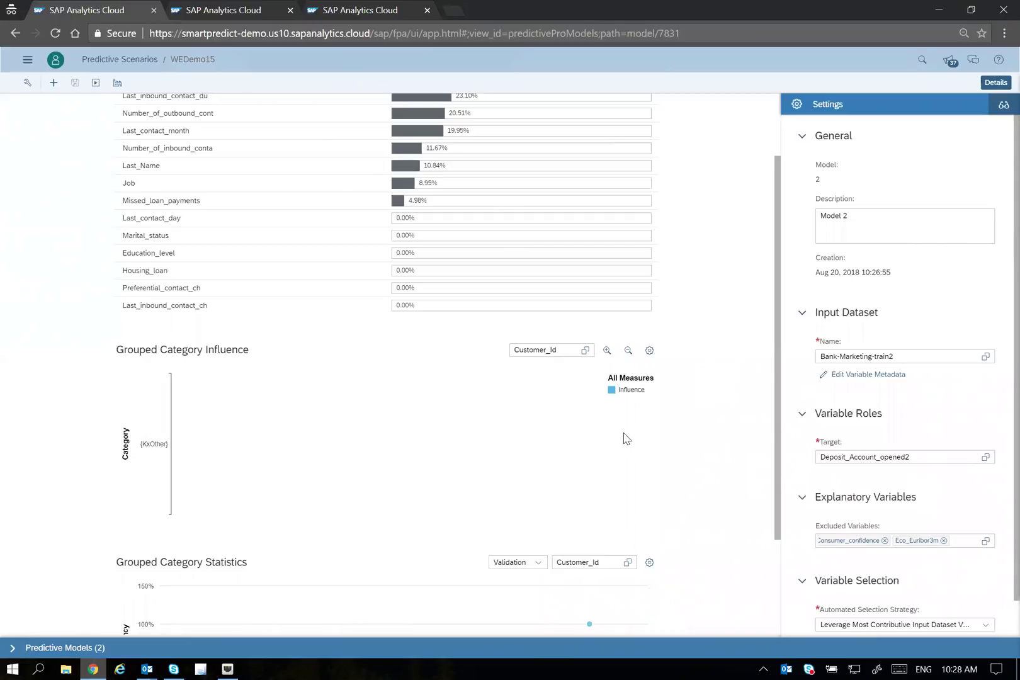
scroll(582, 376, up, 1)
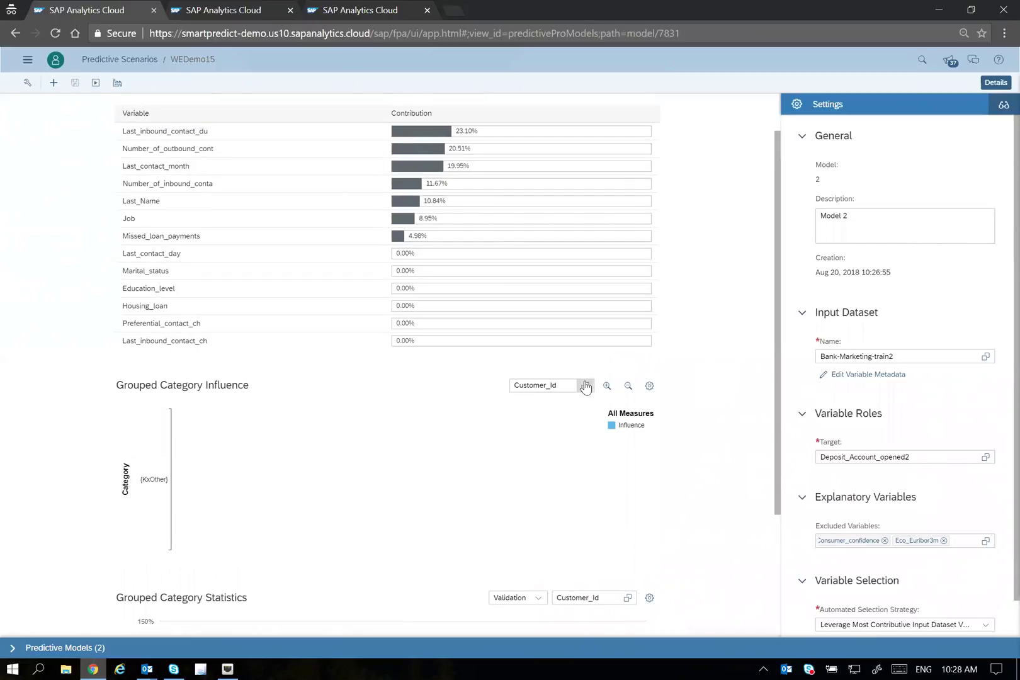
click(585, 385)
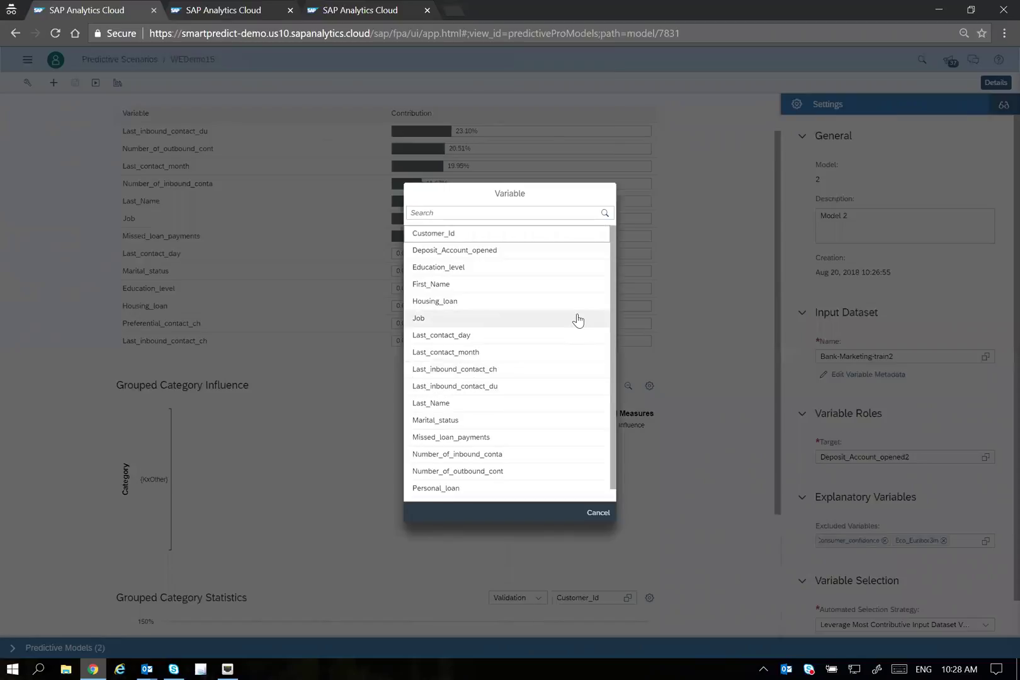
click(494, 355)
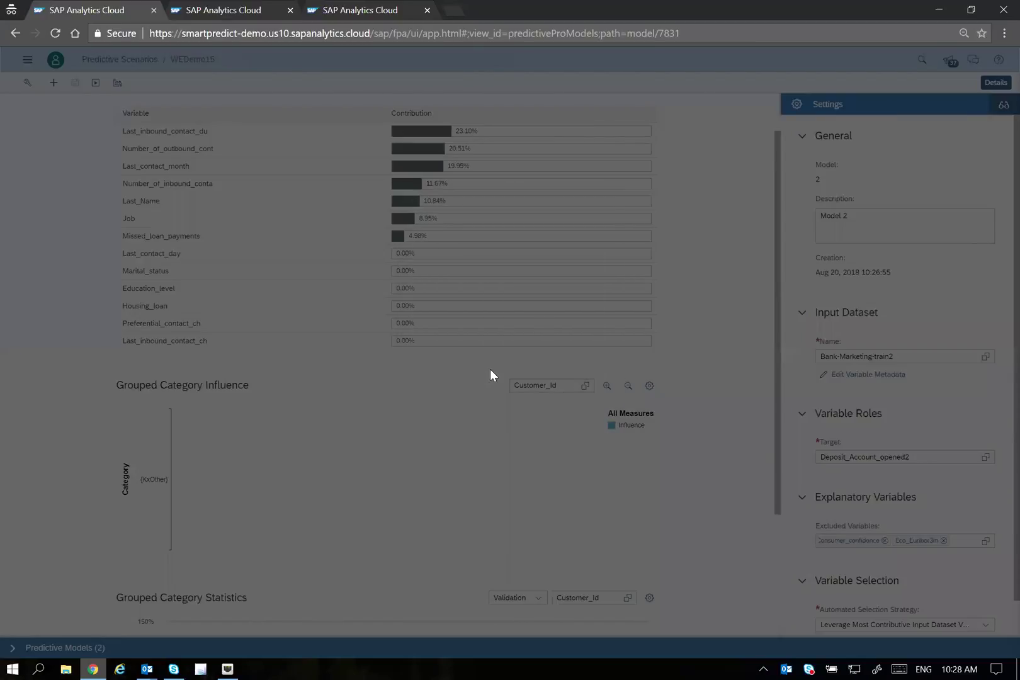
scroll(10, 387, down, 1)
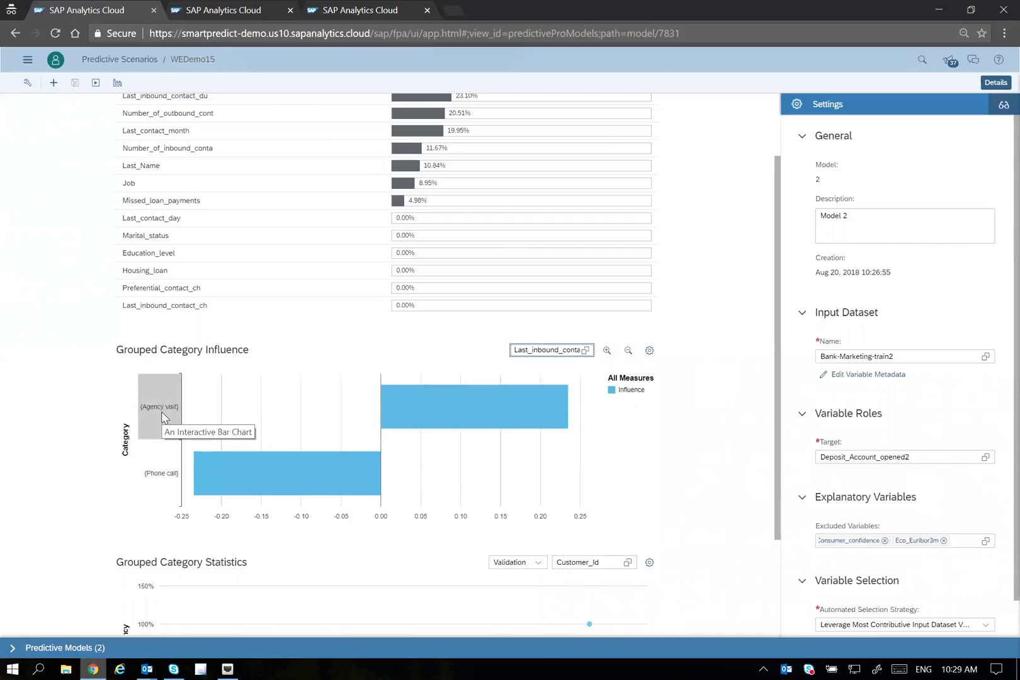
mouse_move(498, 406)
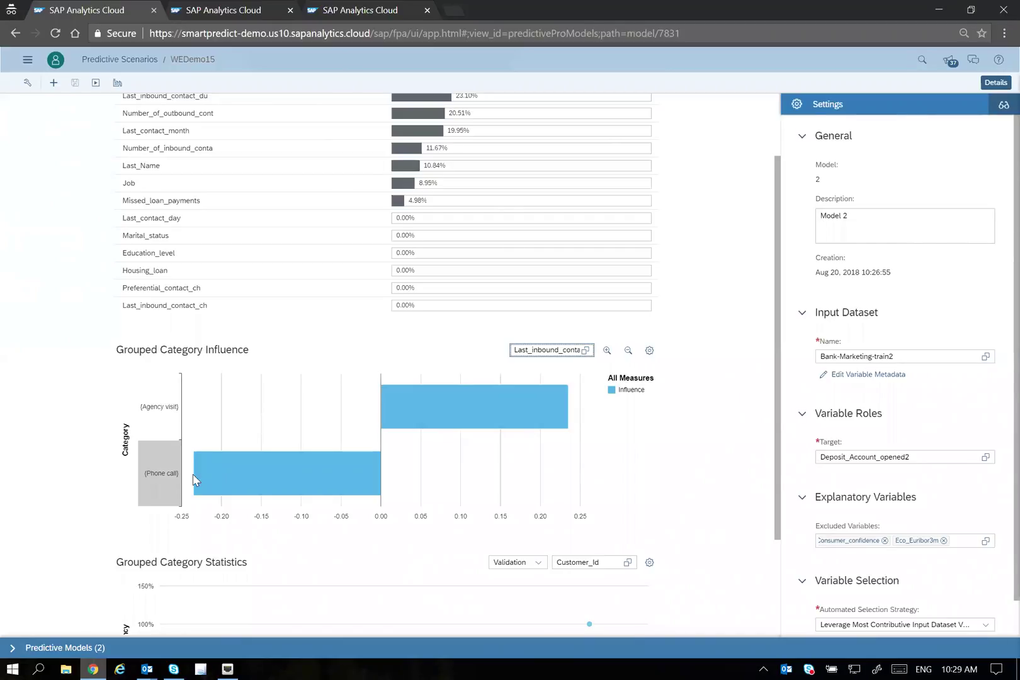
mouse_move(239, 477)
scroll(59, 371, up, 2)
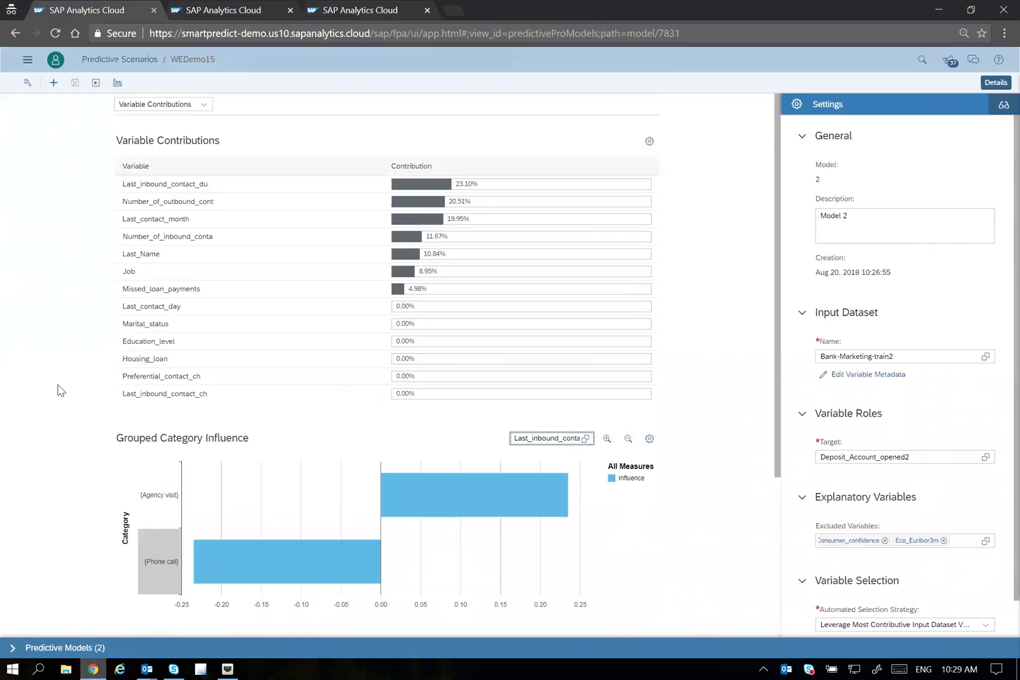
Switch to Model 1 from the list of predictive models and collapse the list
click(12, 647)
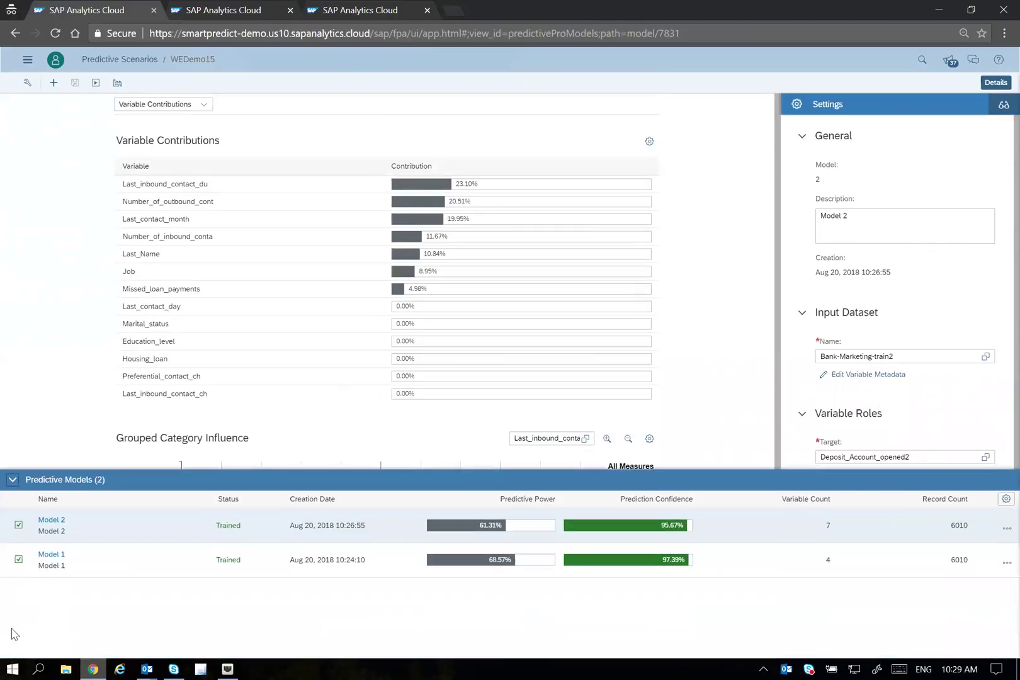
click(52, 555)
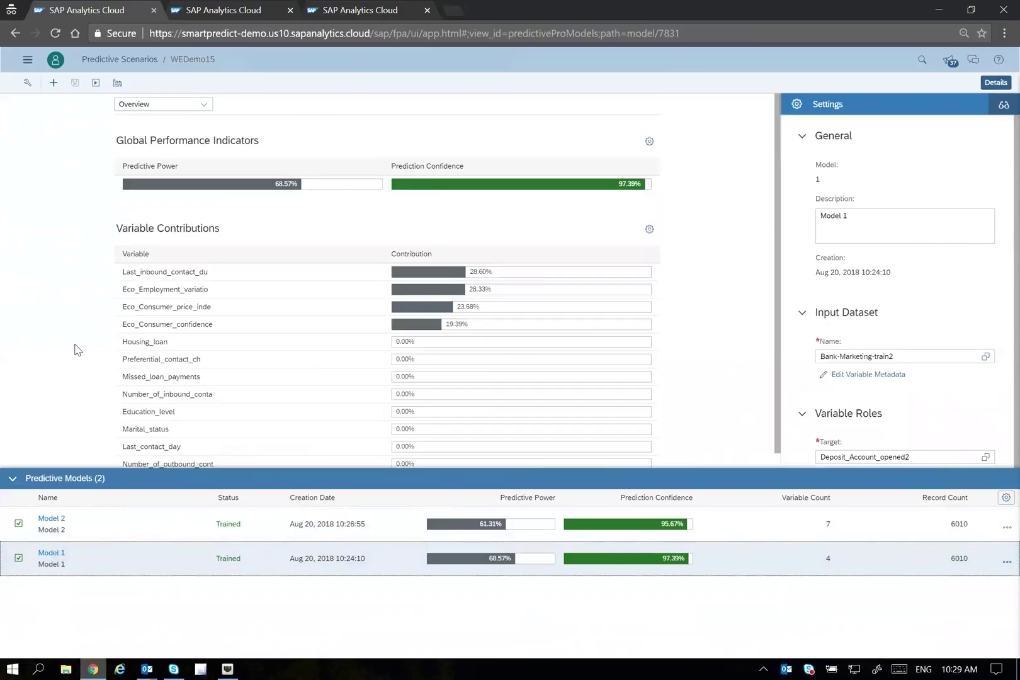
click(12, 479)
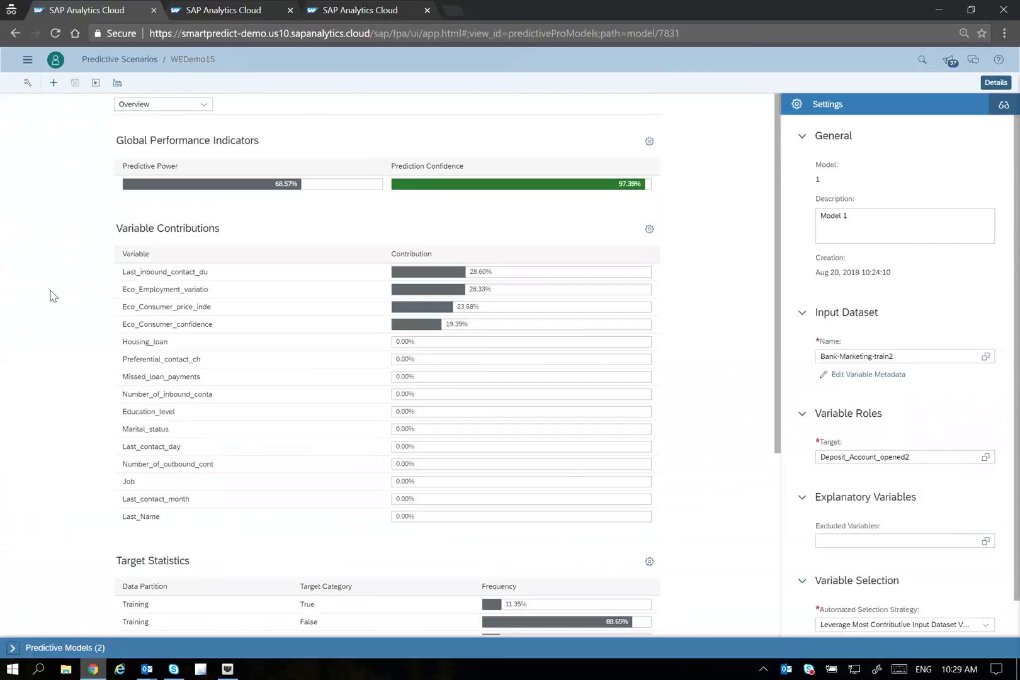
Start applying Model 1 and choose Bank-Marketing-apply from the public KP folder as the input dataset
click(118, 82)
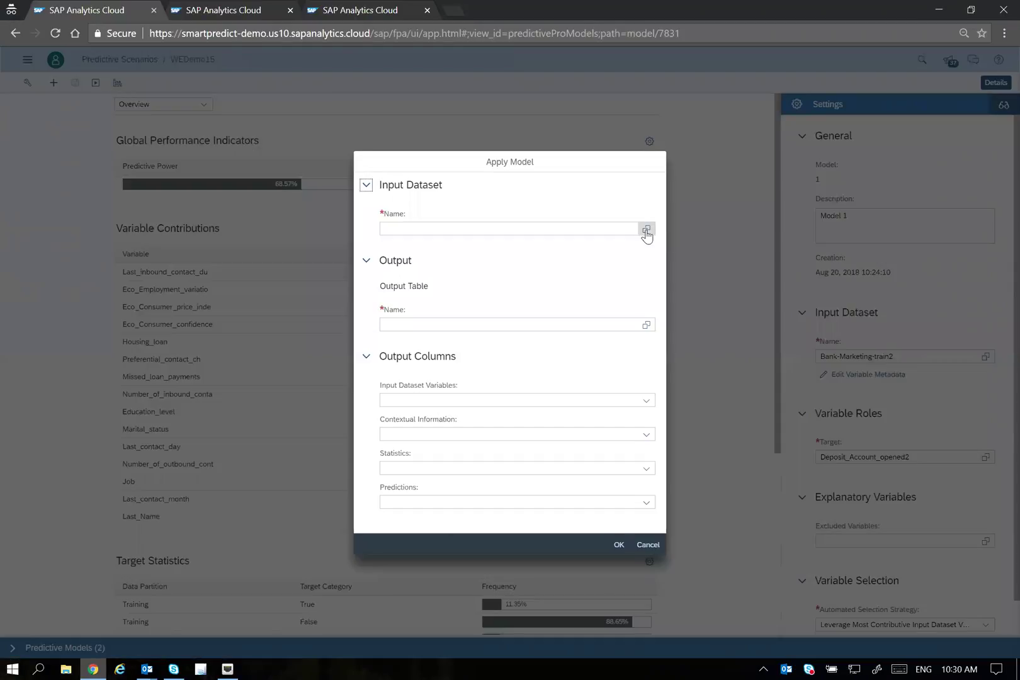
click(646, 230)
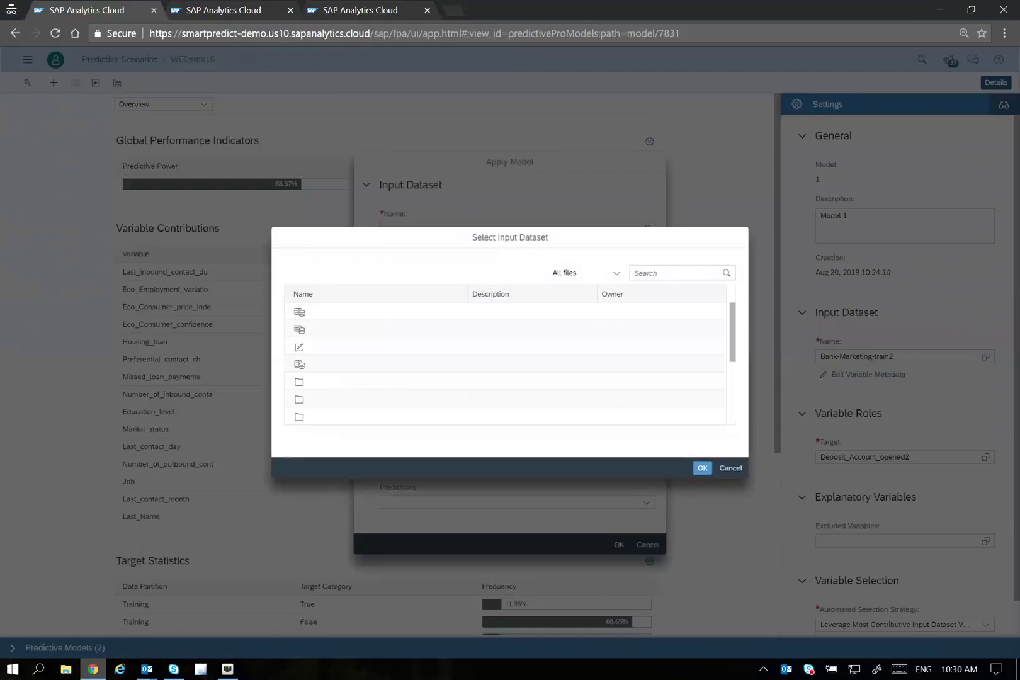
text(kp)
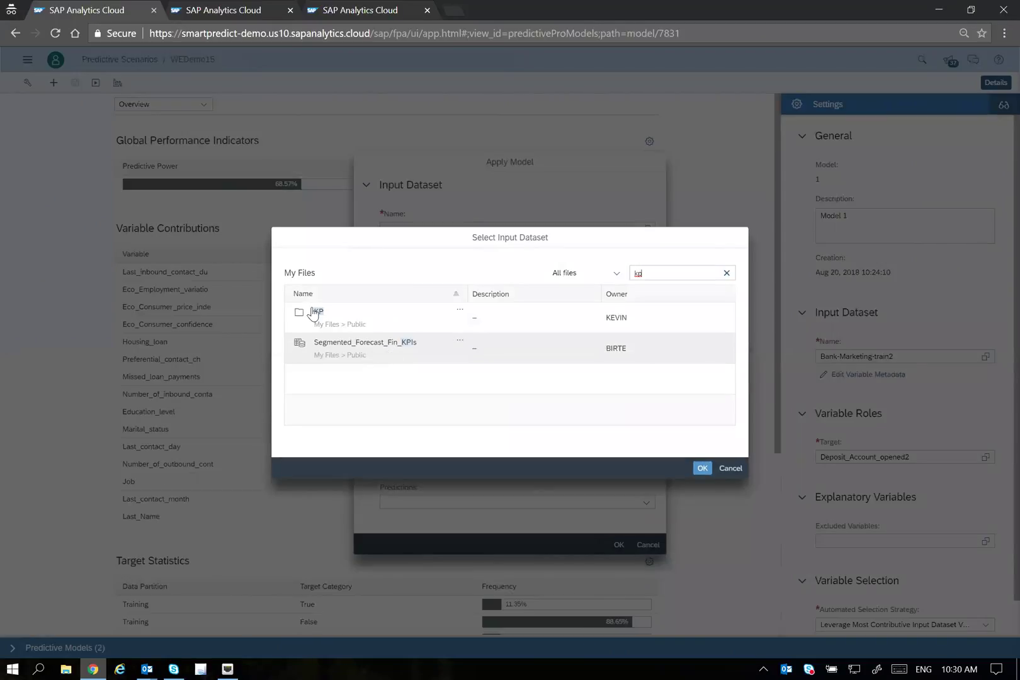
click(320, 314)
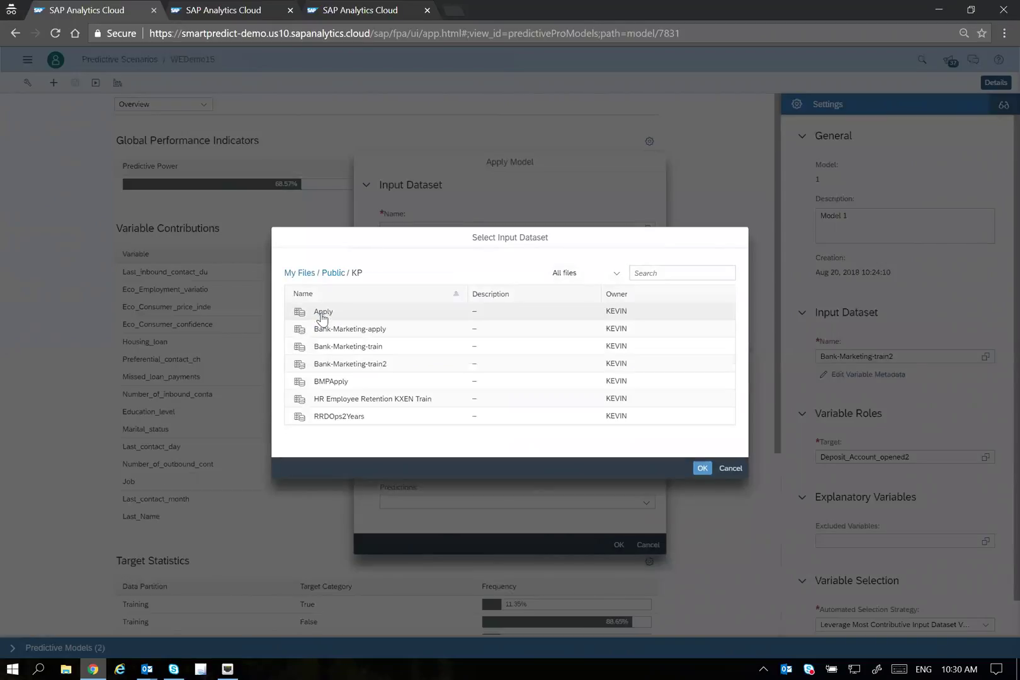
click(360, 331)
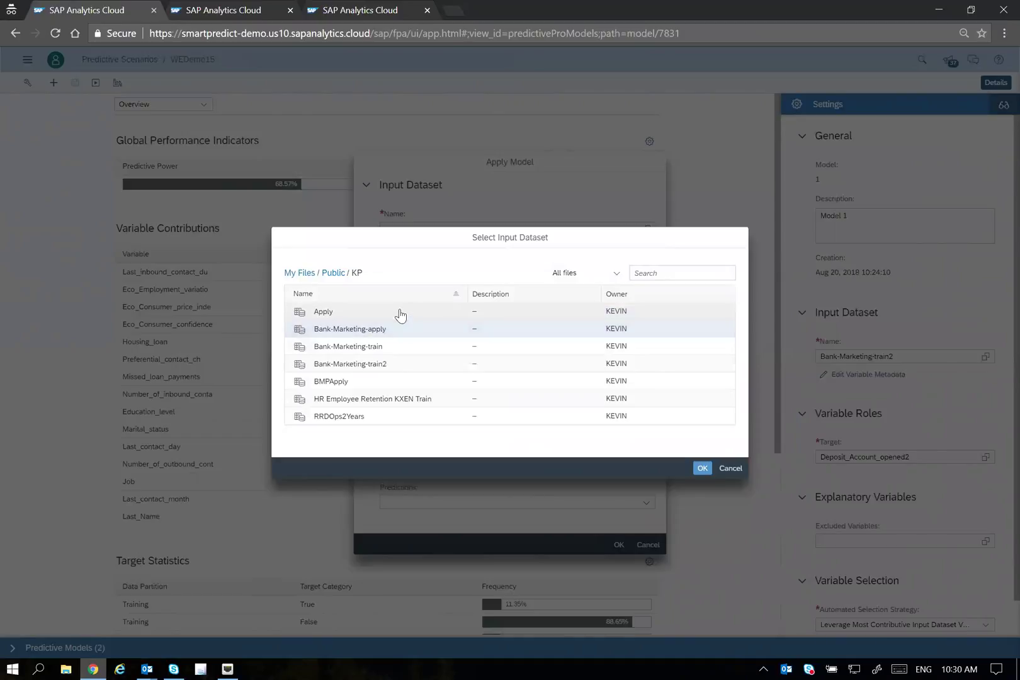
click(702, 468)
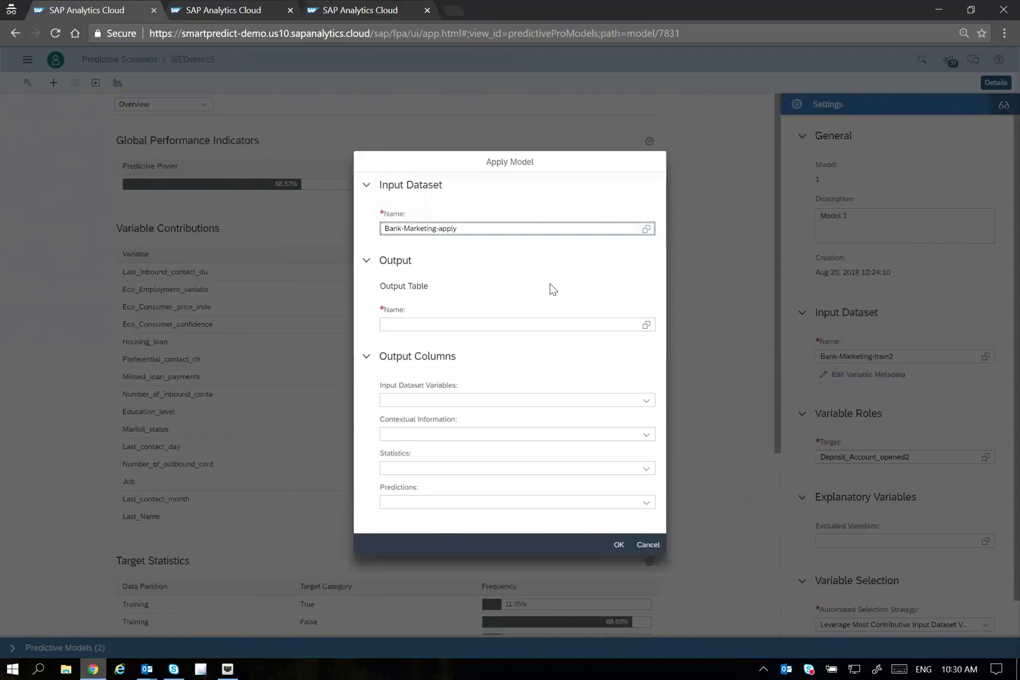
Name the output dataset for applying the model WEDemo
click(646, 325)
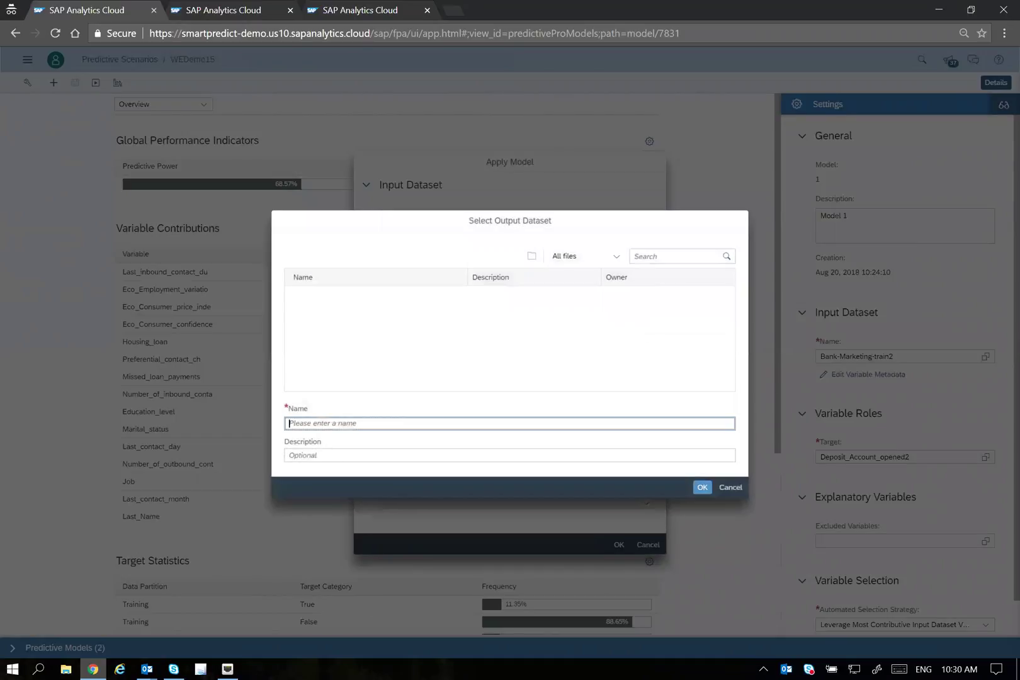
text(WEDemo)
click(701, 487)
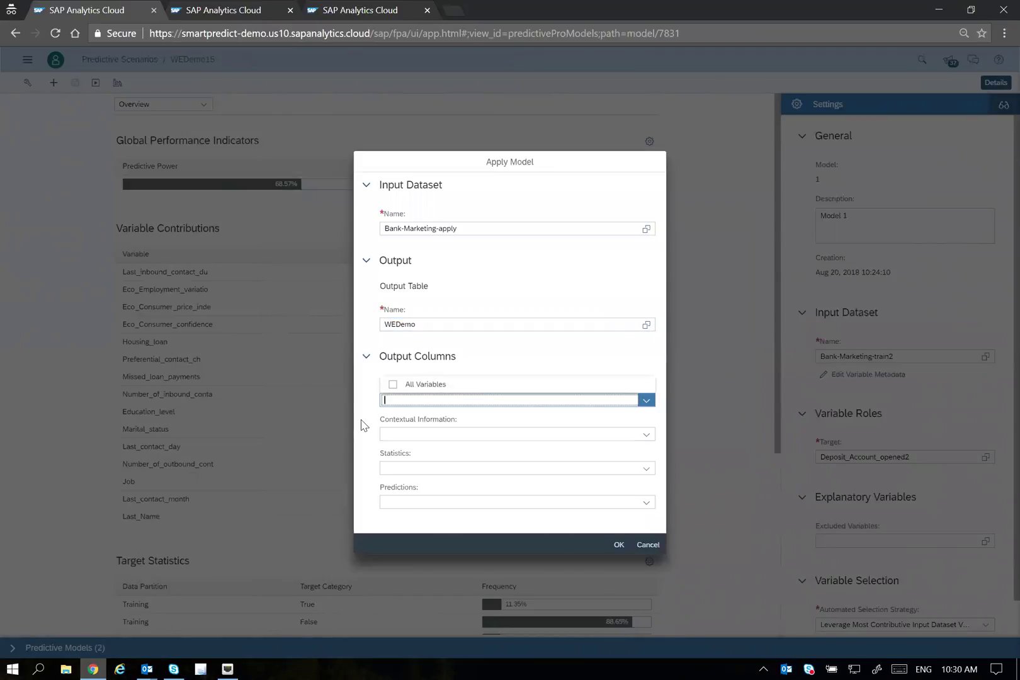
Choose All Variables as input dataset variables and Prediction Probability as the prediction for the output, and close the apply settings
click(393, 384)
click(646, 501)
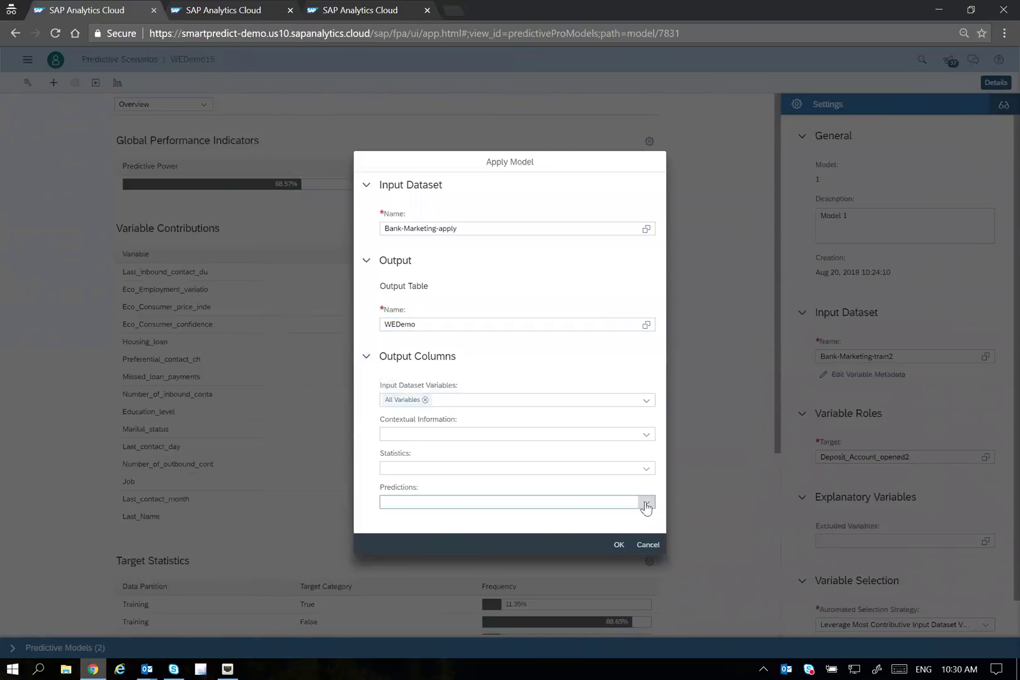
click(393, 452)
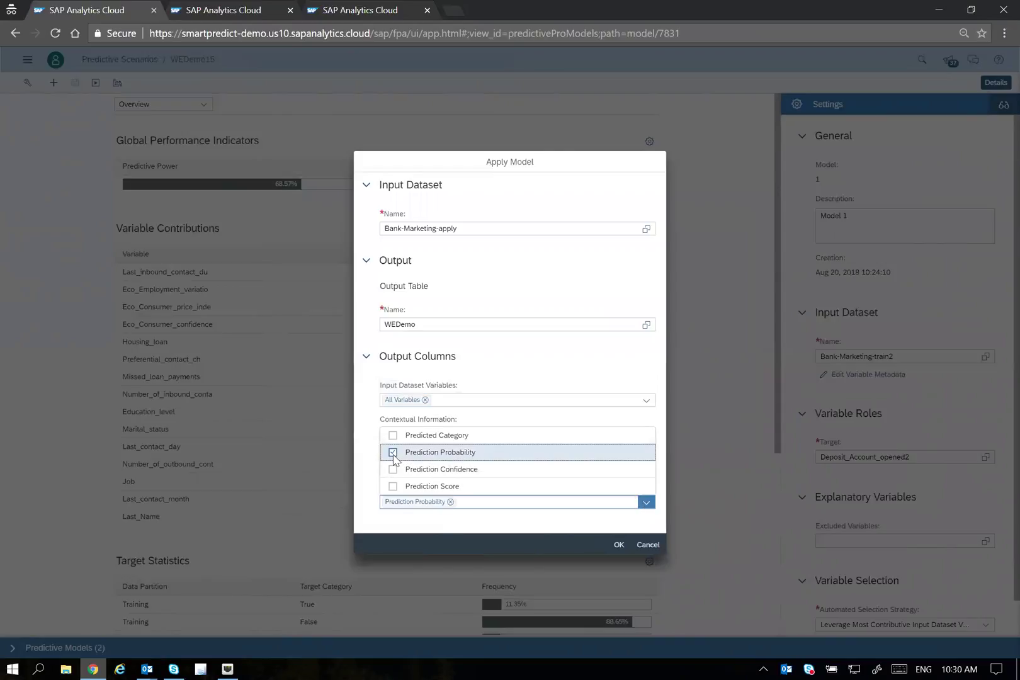
click(378, 530)
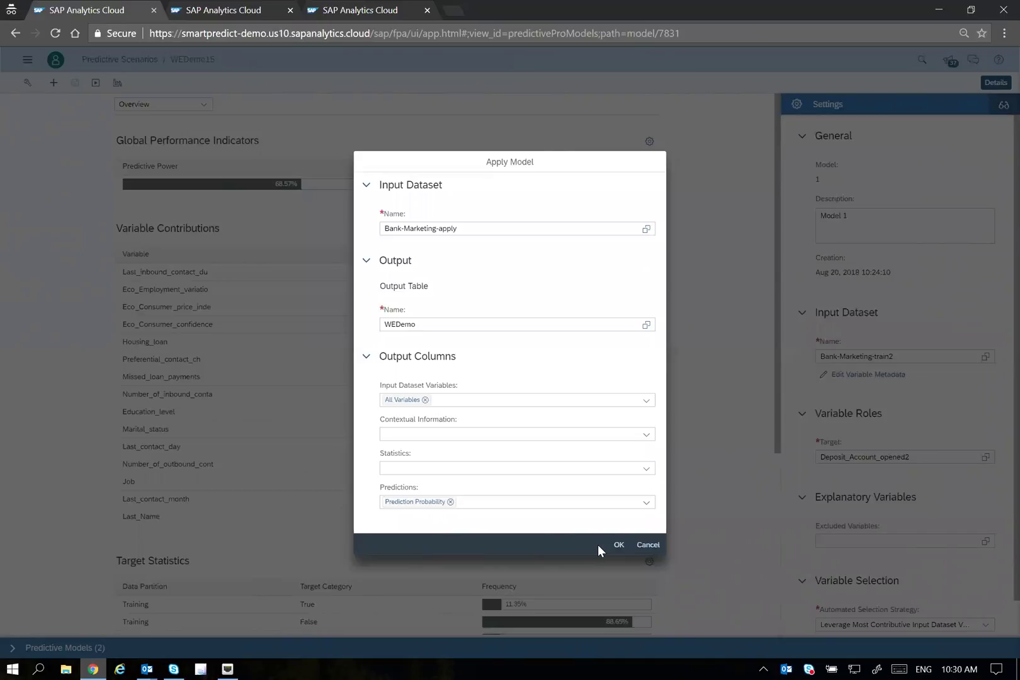
click(653, 557)
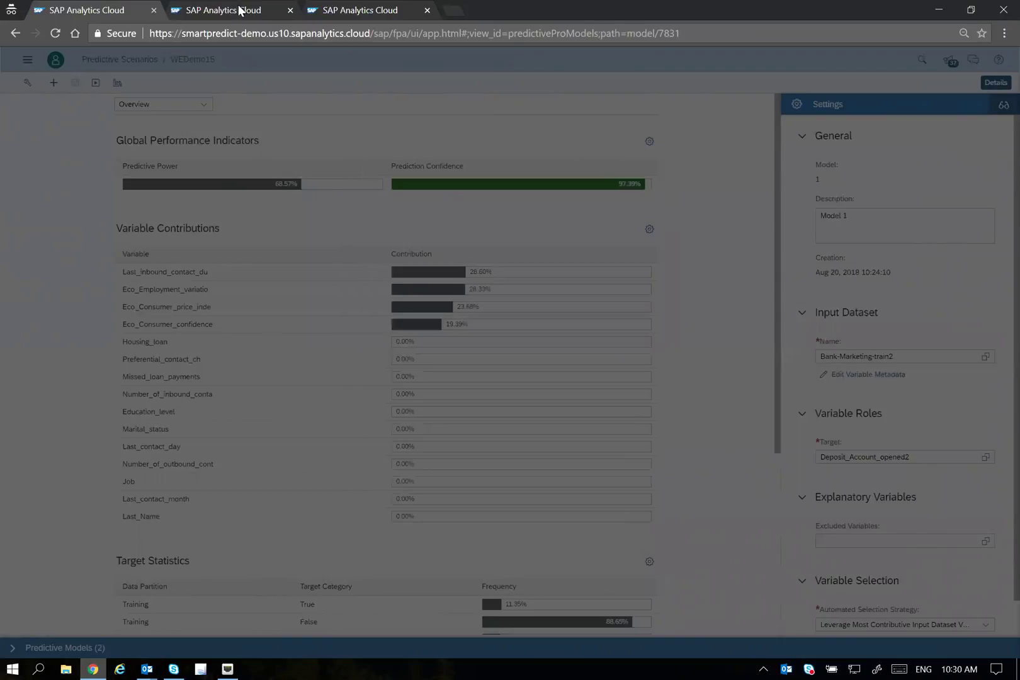
Switch to the BankMarketing story and select Target Group 01's up-sells to examine its personal, bank and contact profiles
click(223, 10)
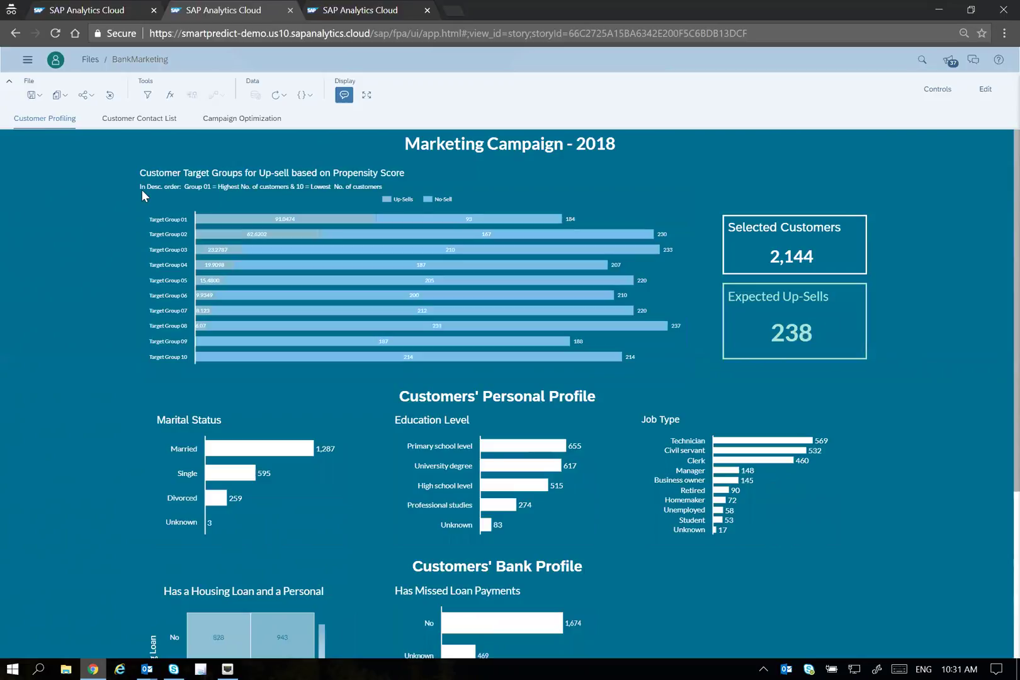
mouse_move(216, 222)
mouse_move(467, 221)
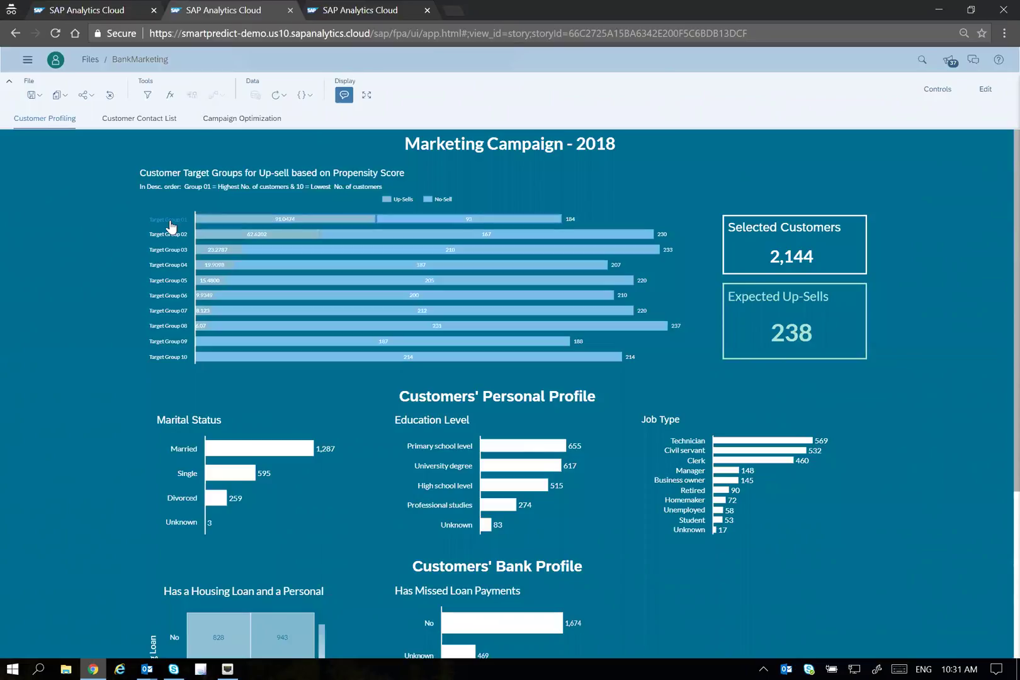
click(262, 219)
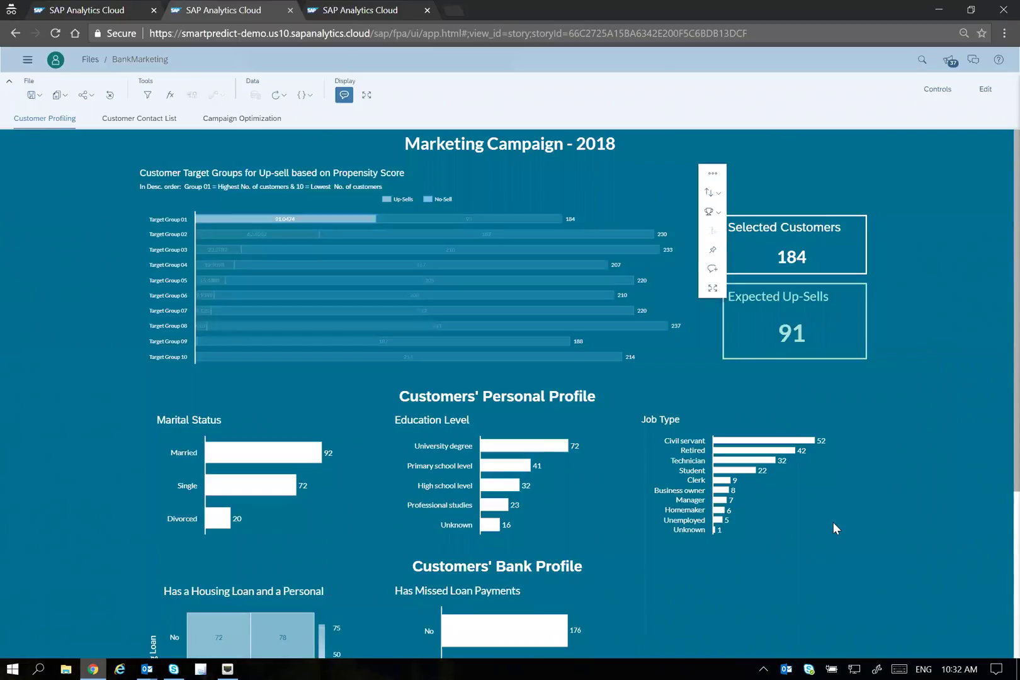
scroll(860, 514, down, 3)
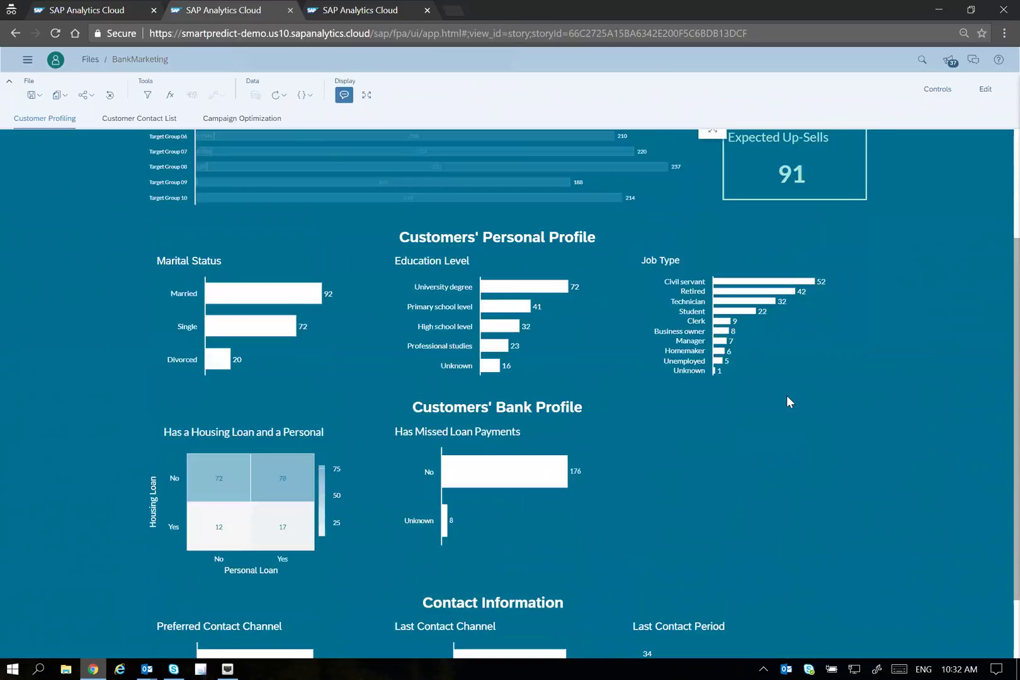
scroll(880, 456, down, 2)
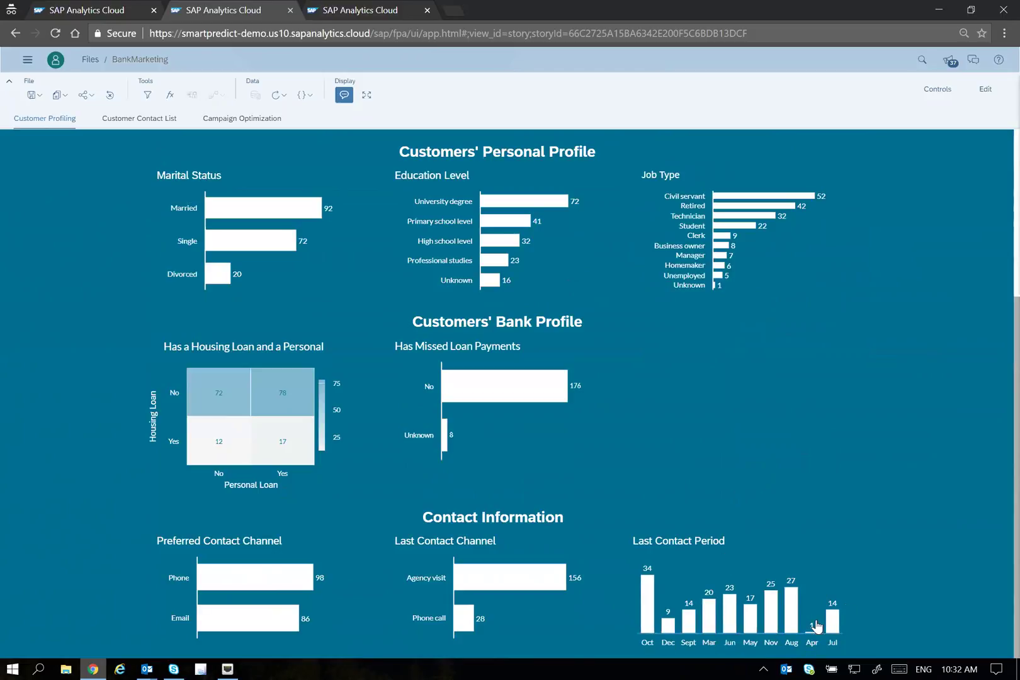
scroll(860, 513, up, 4)
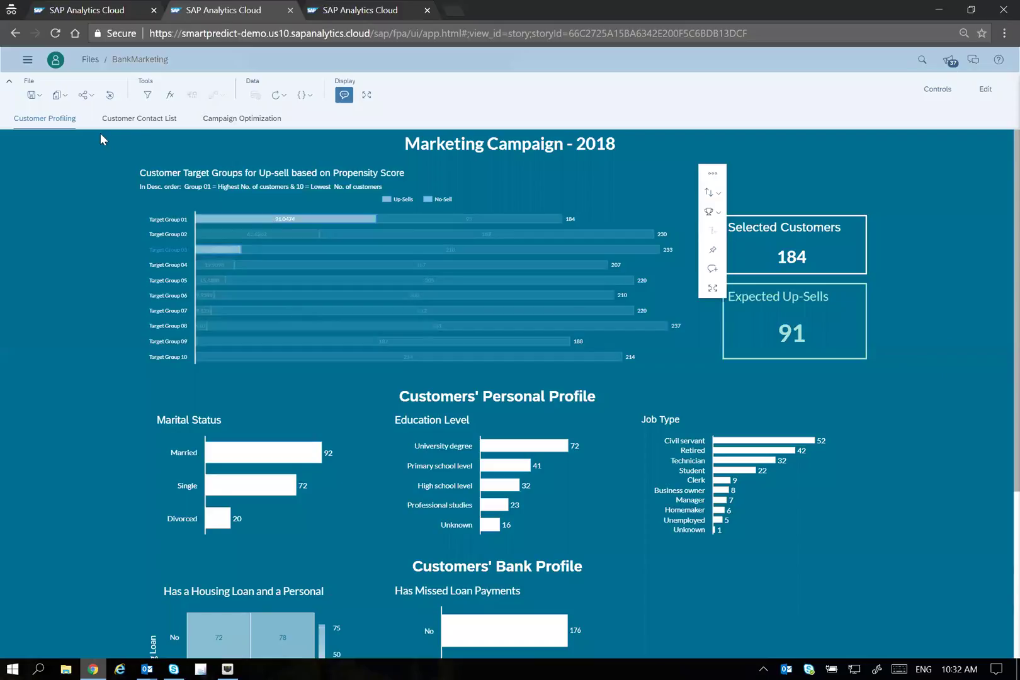
Open the Customer Contact List page and filter its email and phone lists to Target Group 01
click(134, 122)
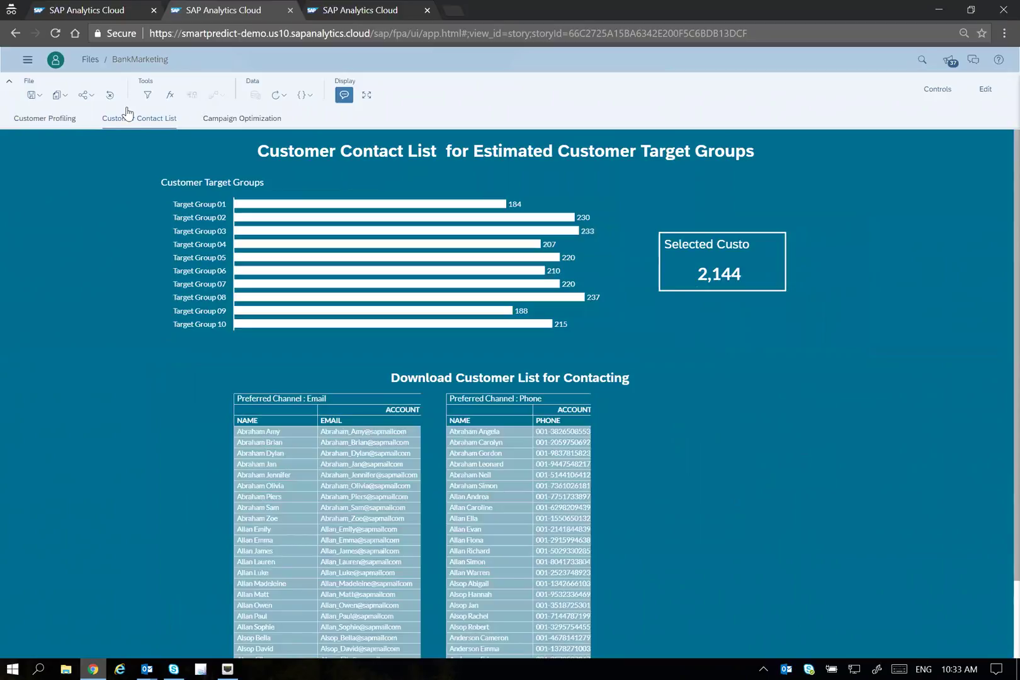
mouse_move(271, 207)
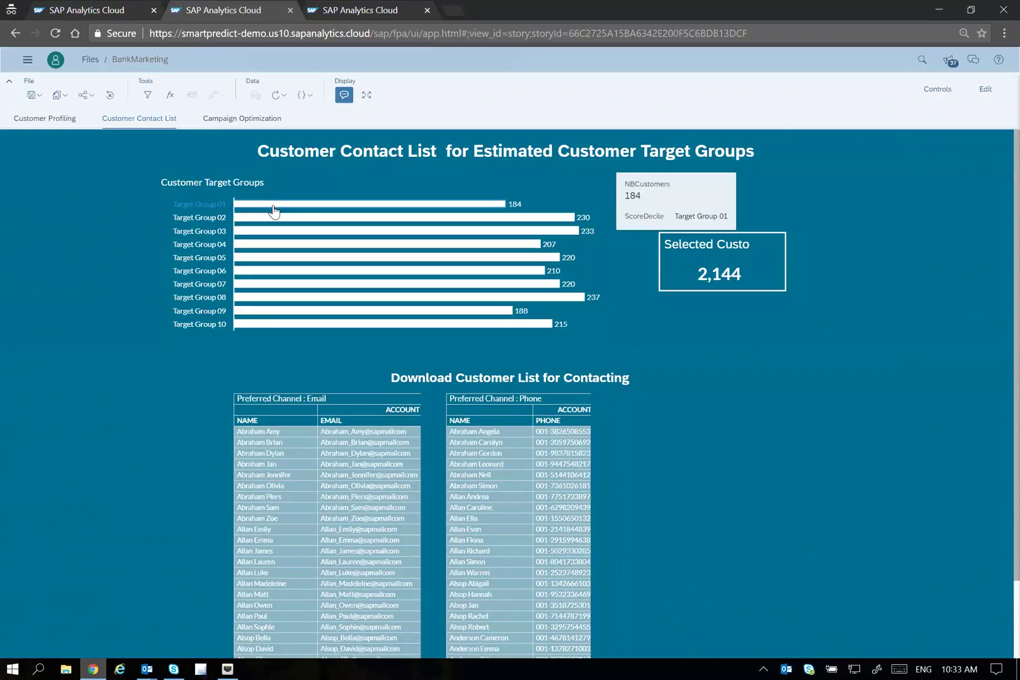
click(272, 207)
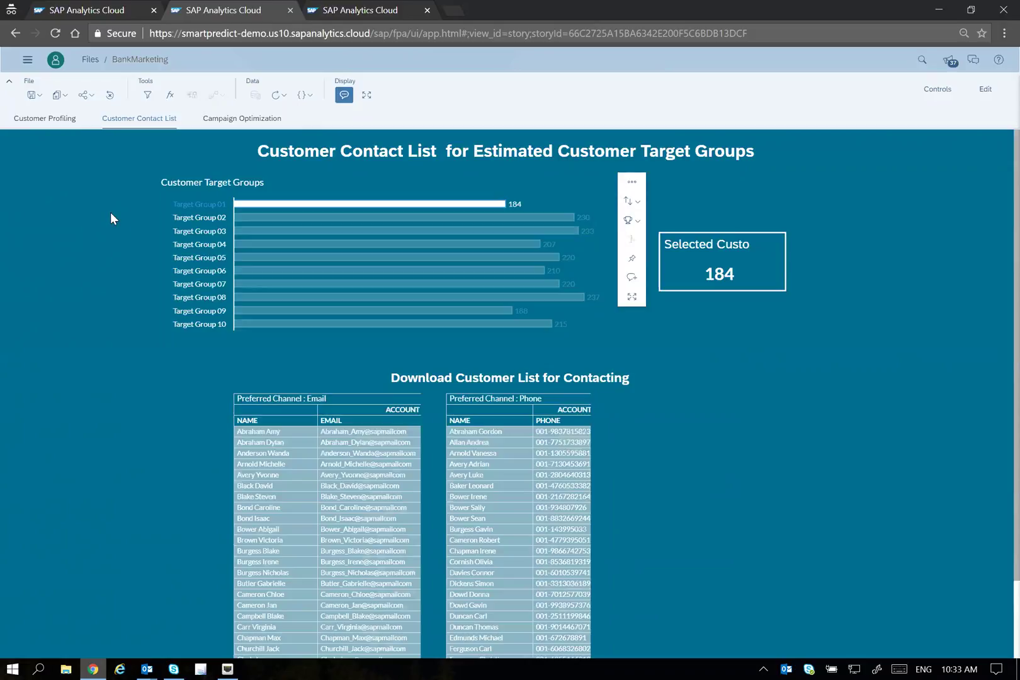
Open the Campaign Optimization page and select Target Groups 01 through 06 together to simulate the campaign output
click(231, 123)
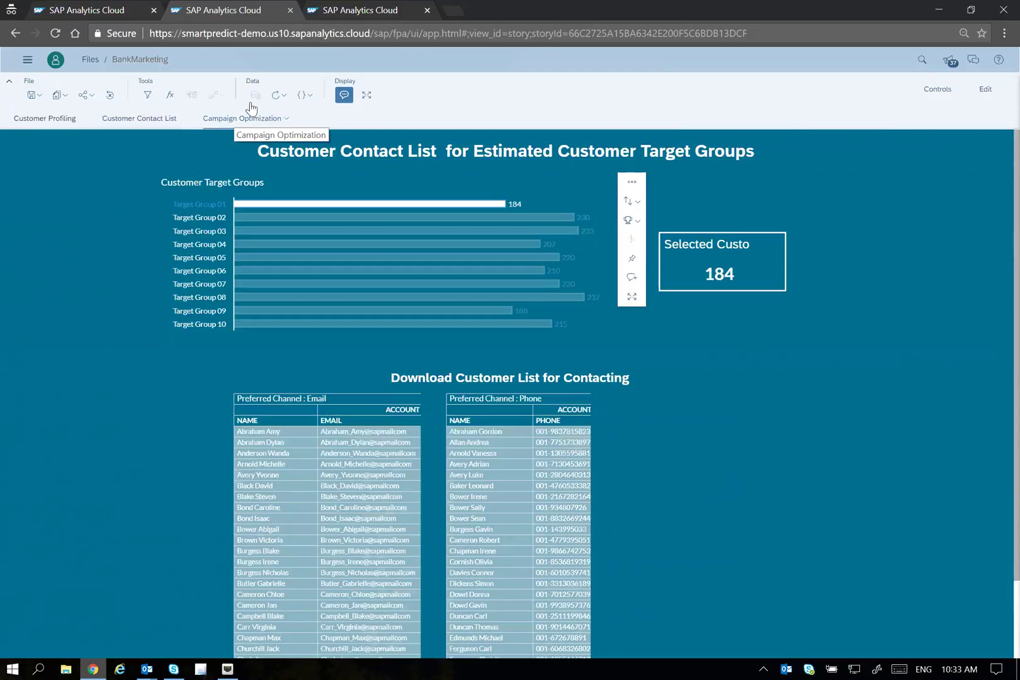
click(225, 121)
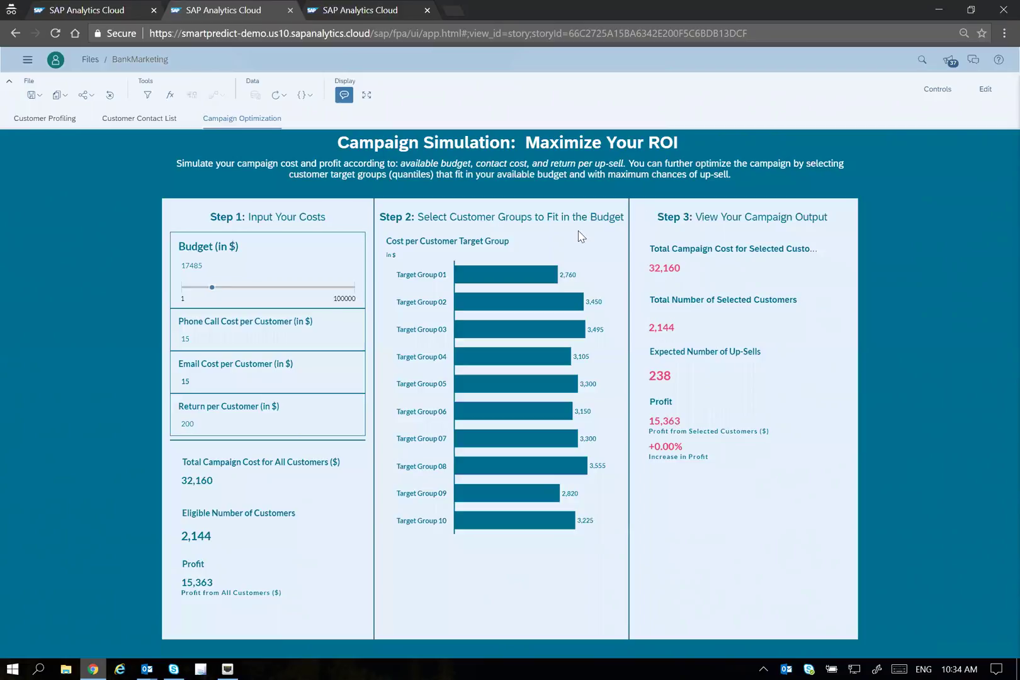
click(494, 278)
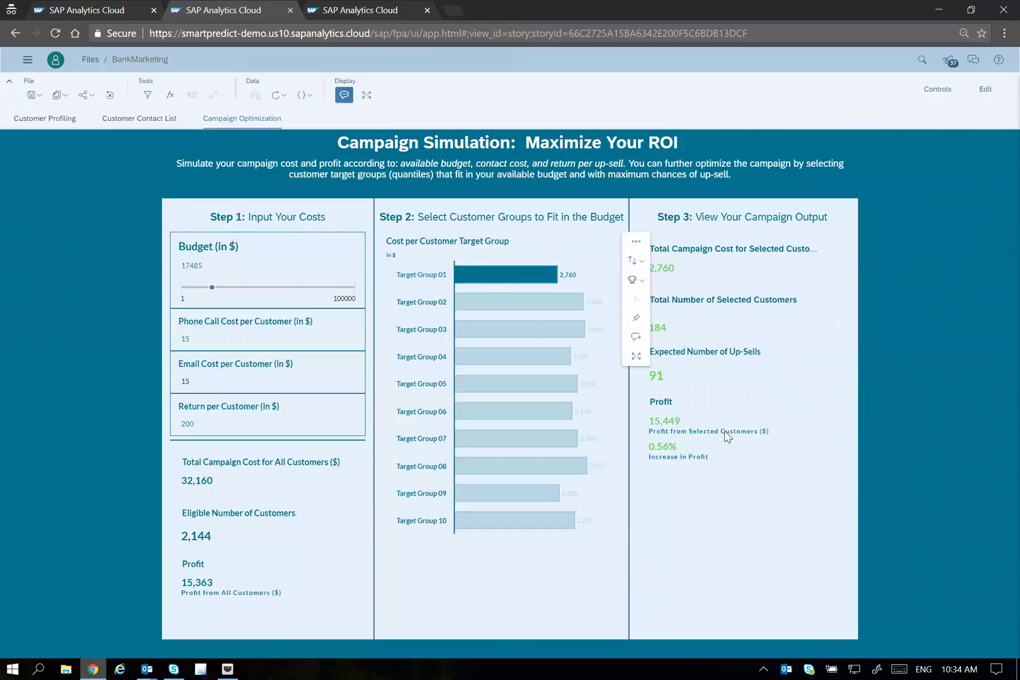
ctrl+click(497, 311)
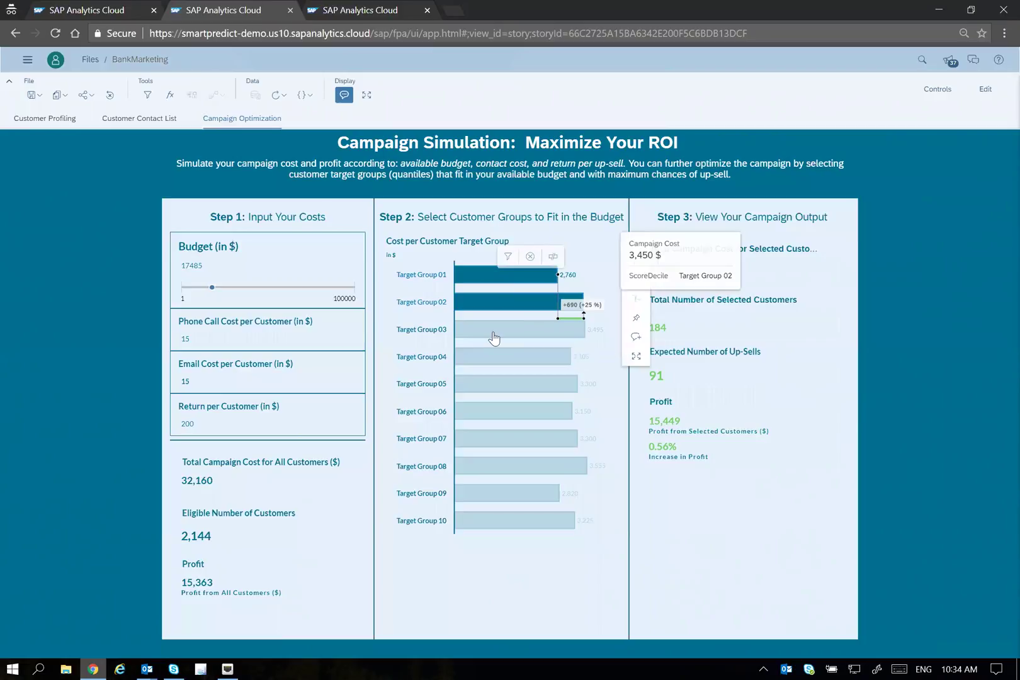
ctrl+click(493, 338)
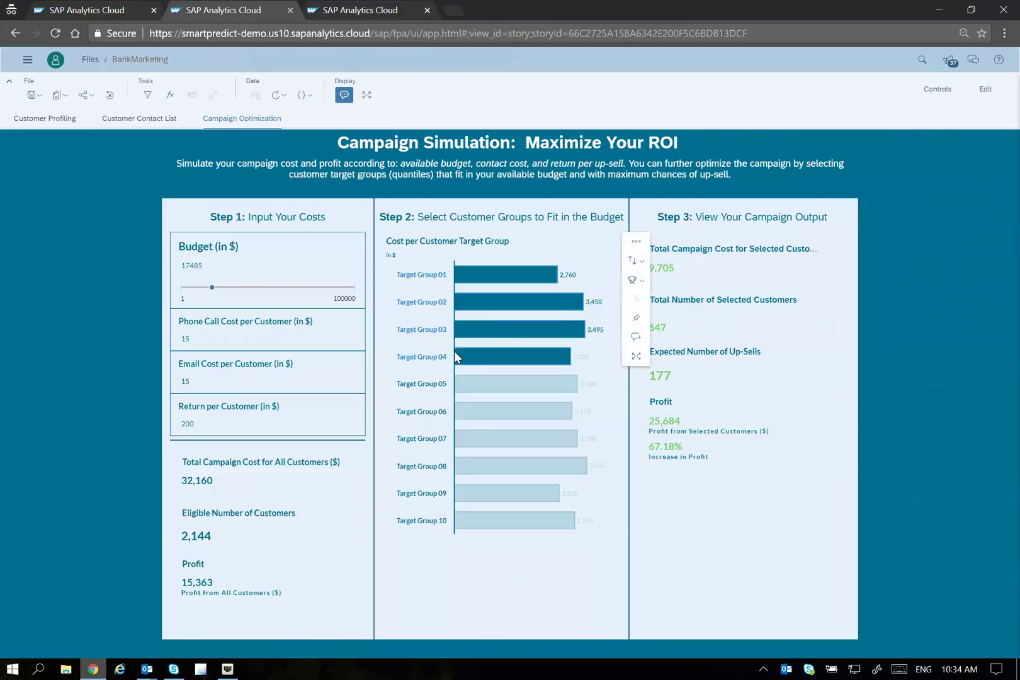
mouse_move(474, 364)
ctrl+click(403, 386)
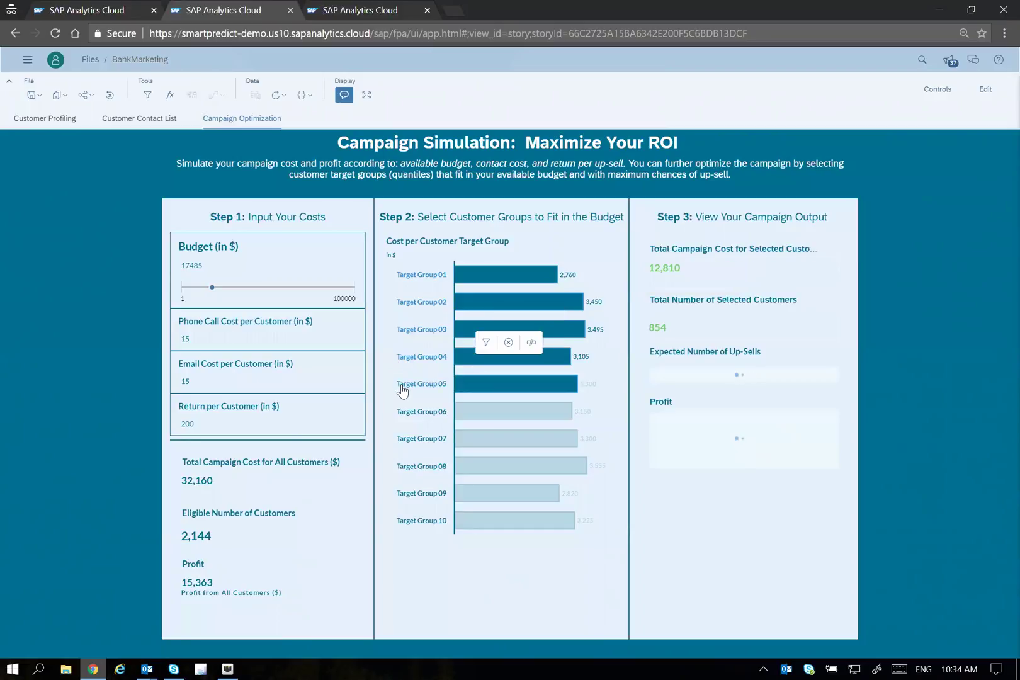
mouse_move(504, 386)
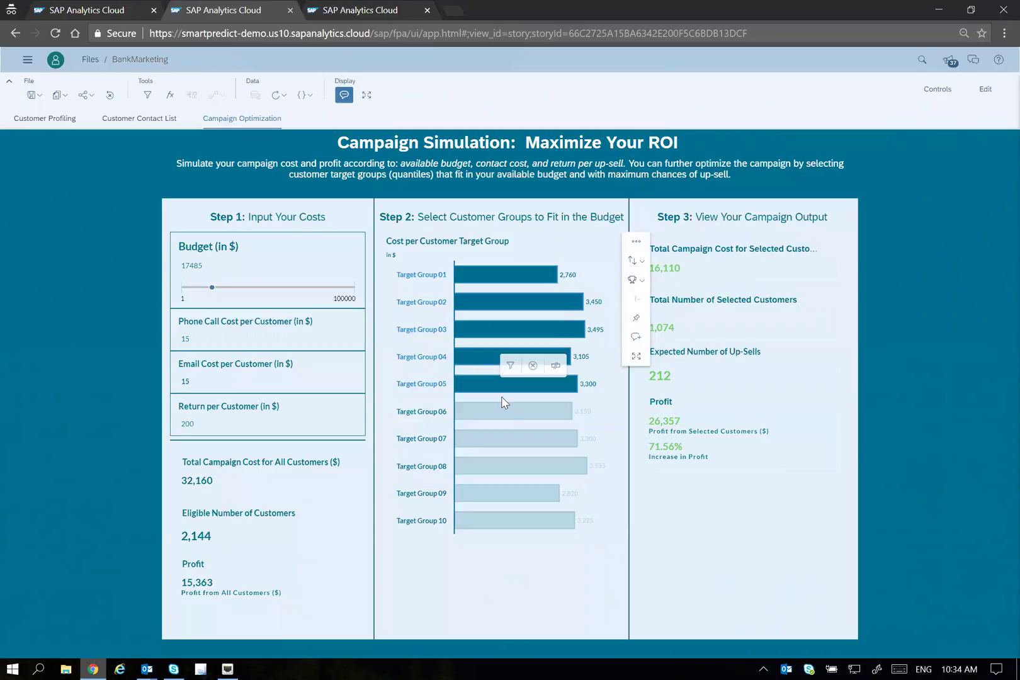
mouse_move(510, 421)
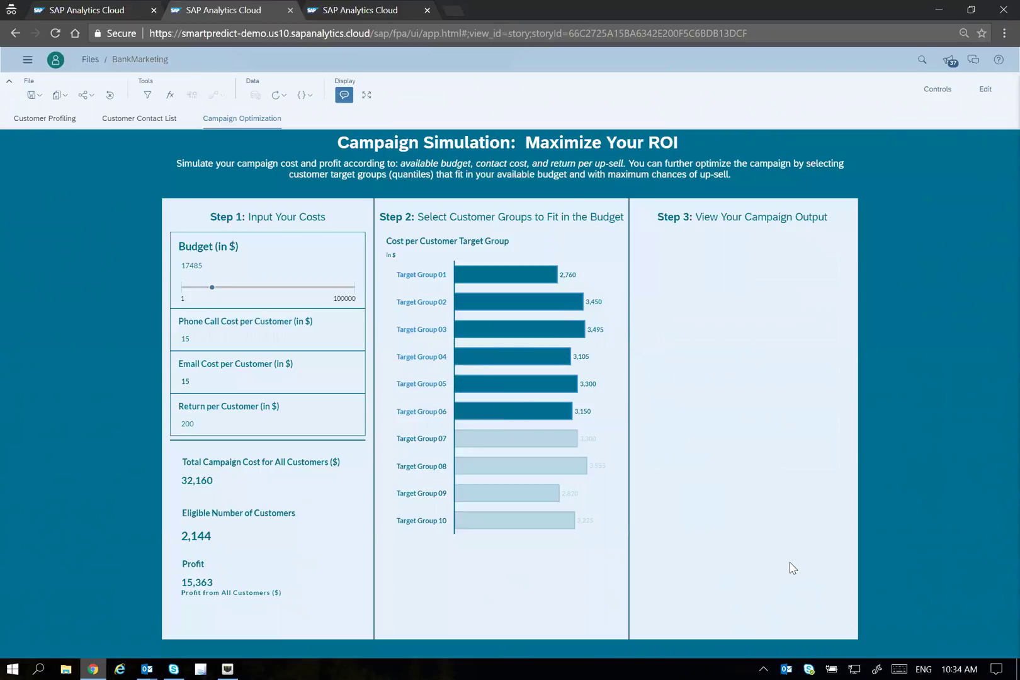